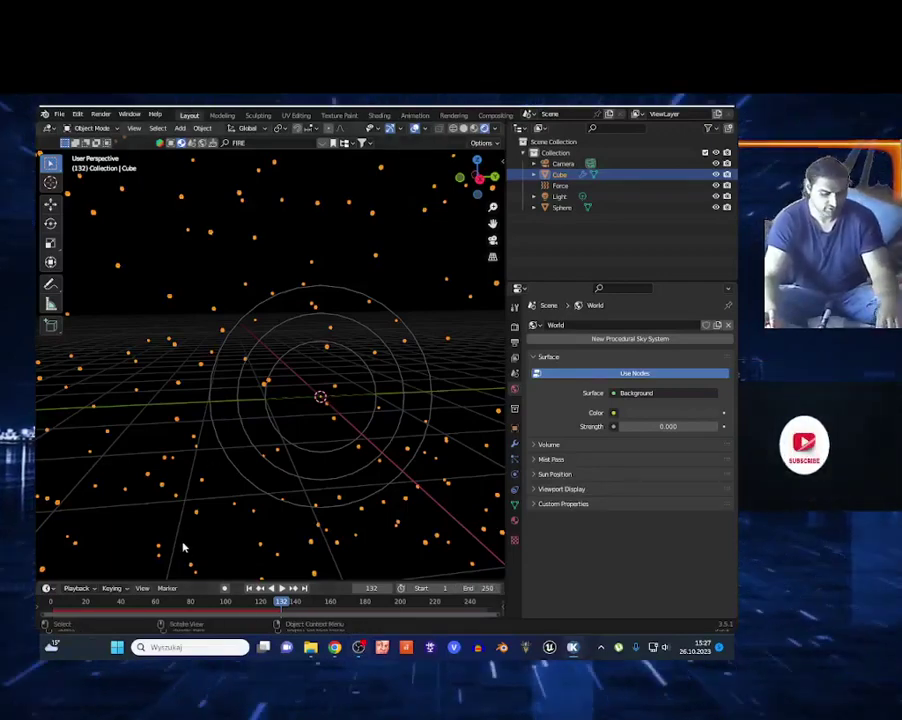
- Play the finished particle animation with a taller timeline and fly through the particle cloud to preview the effect
{"action": "key", "text": "space"}
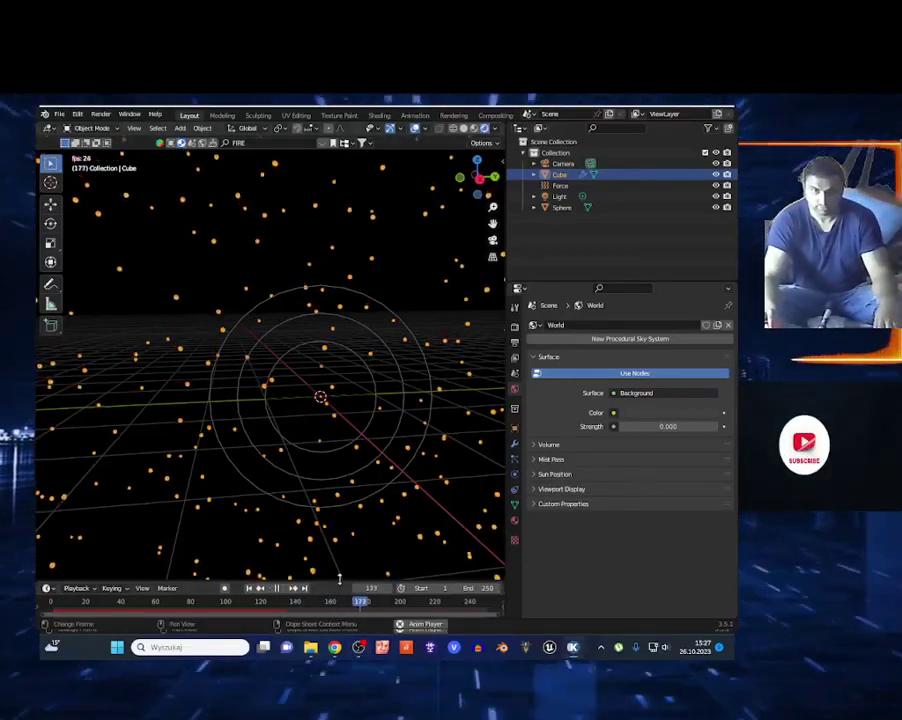
{"action": "left_click_drag", "start_coordinate": [339, 578], "coordinate": [335, 530]}
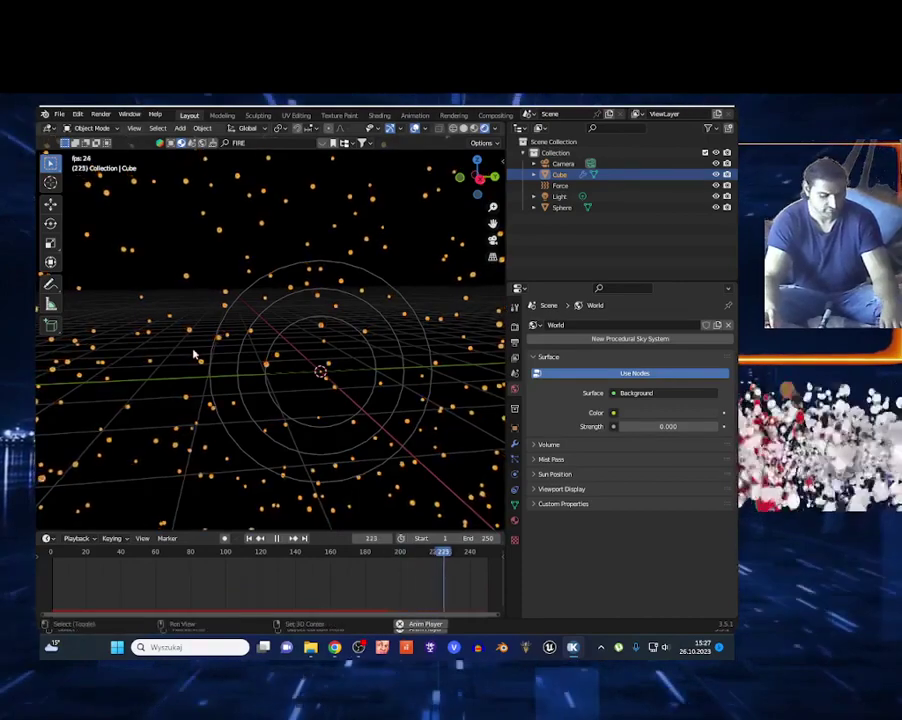
{"action": "key", "text": "shift+grave"}
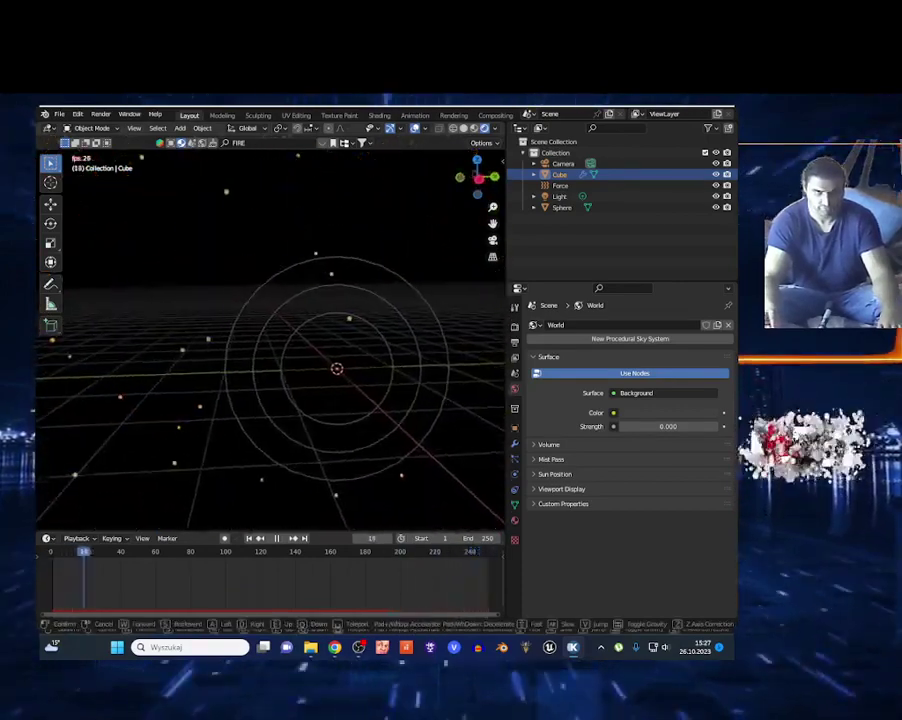
{"action": "left_click", "coordinate": [124, 297]}
{"action": "key", "text": "space"}
- Create a new default scene, discarding the unsaved changes to TUT.blend
{"action": "left_click", "coordinate": [59, 114]}
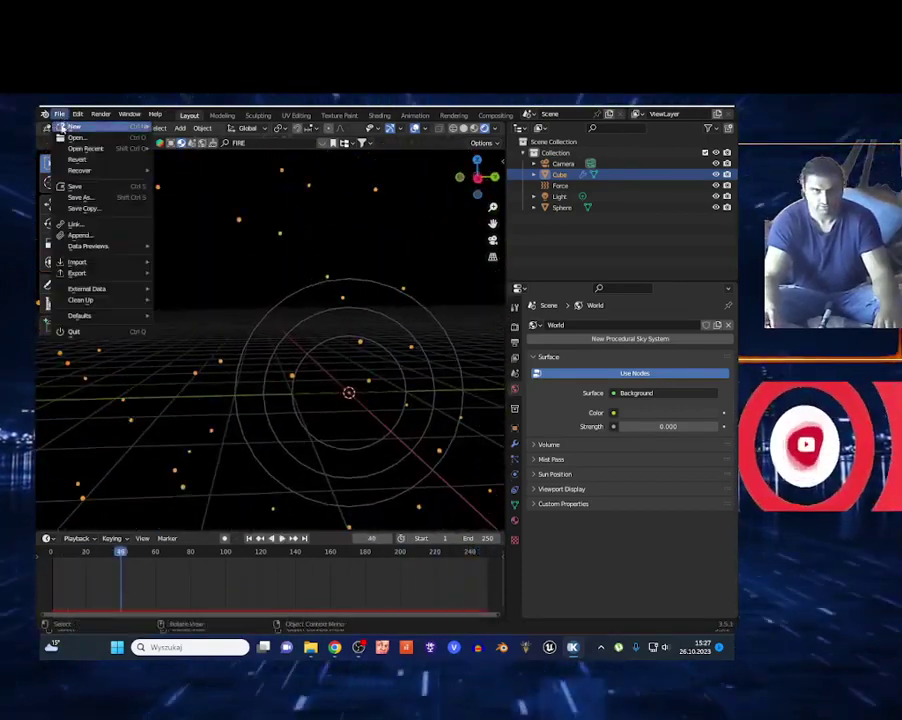
{"action": "mouse_move", "coordinate": [70, 125]}
{"action": "left_click", "coordinate": [200, 128]}
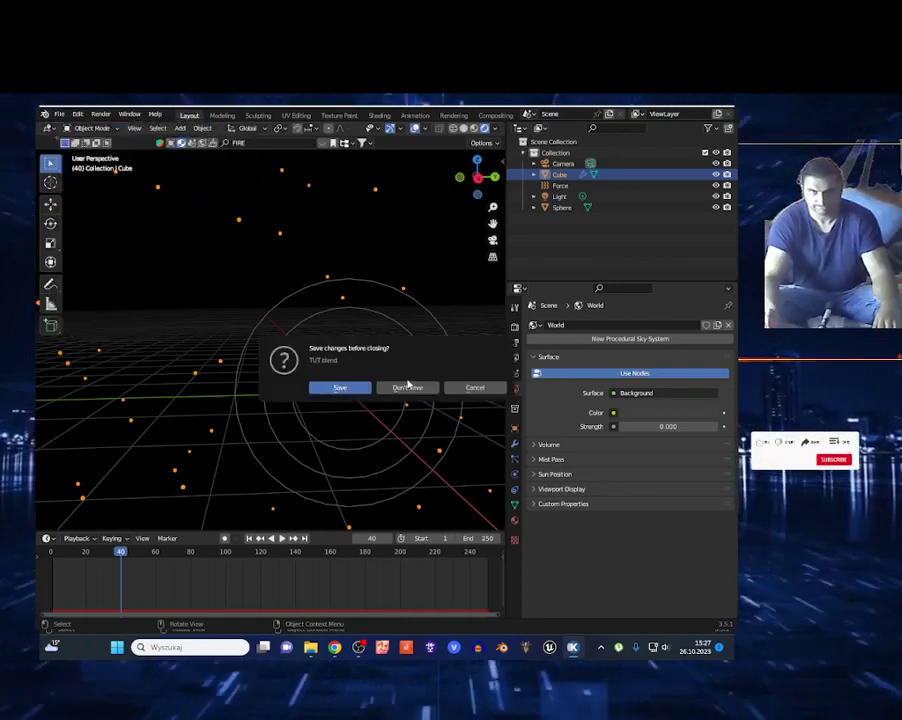
{"action": "left_click", "coordinate": [407, 387]}
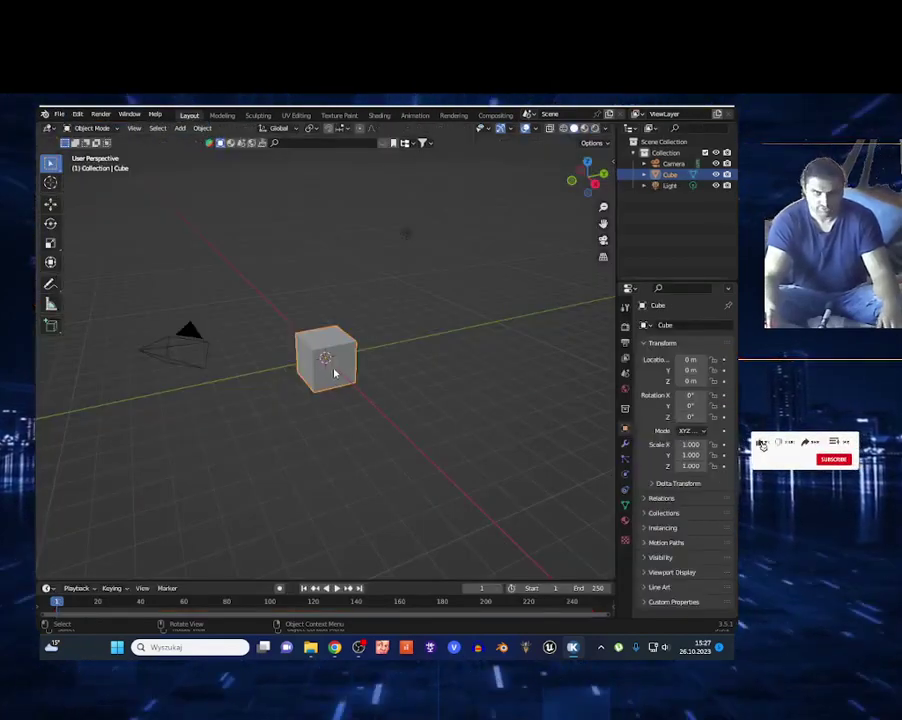
- Scale the default cube up uniformly to about 4.765 and widen the properties area
{"action": "key", "text": "s"}
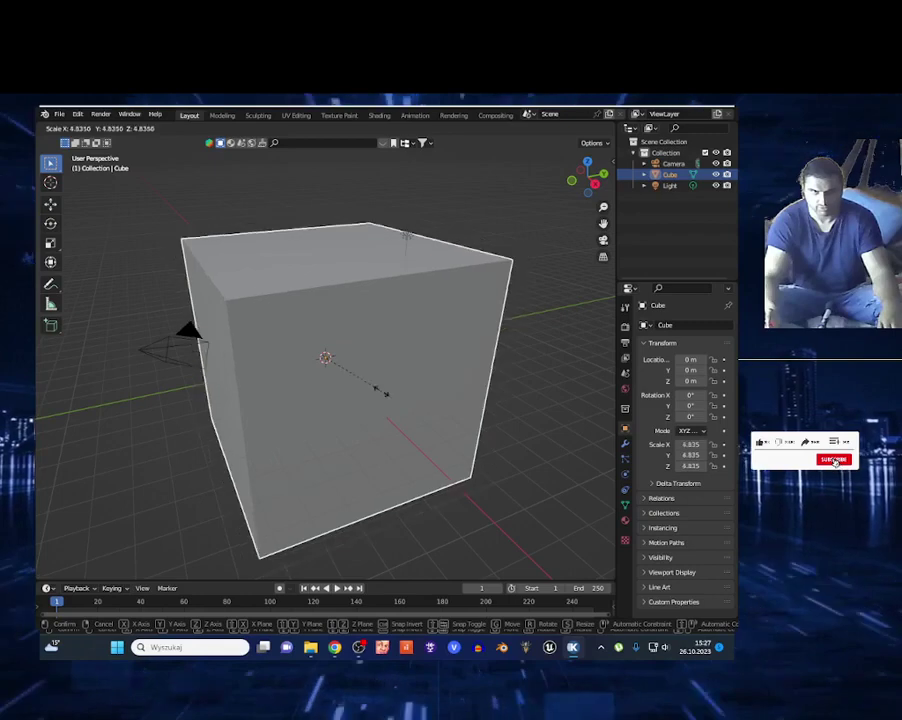
{"action": "left_click", "coordinate": [553, 427]}
{"action": "left_click_drag", "start_coordinate": [615, 257], "coordinate": [492, 380]}
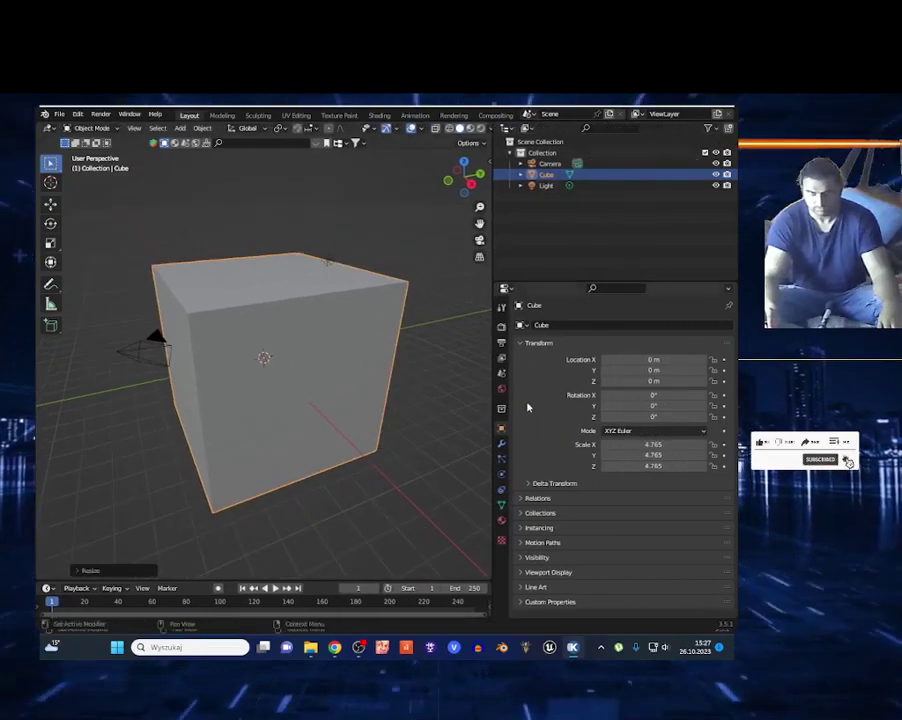
- Add an emitter particle system to the cube and set the particle lifetime to 250
{"action": "left_click", "coordinate": [502, 460]}
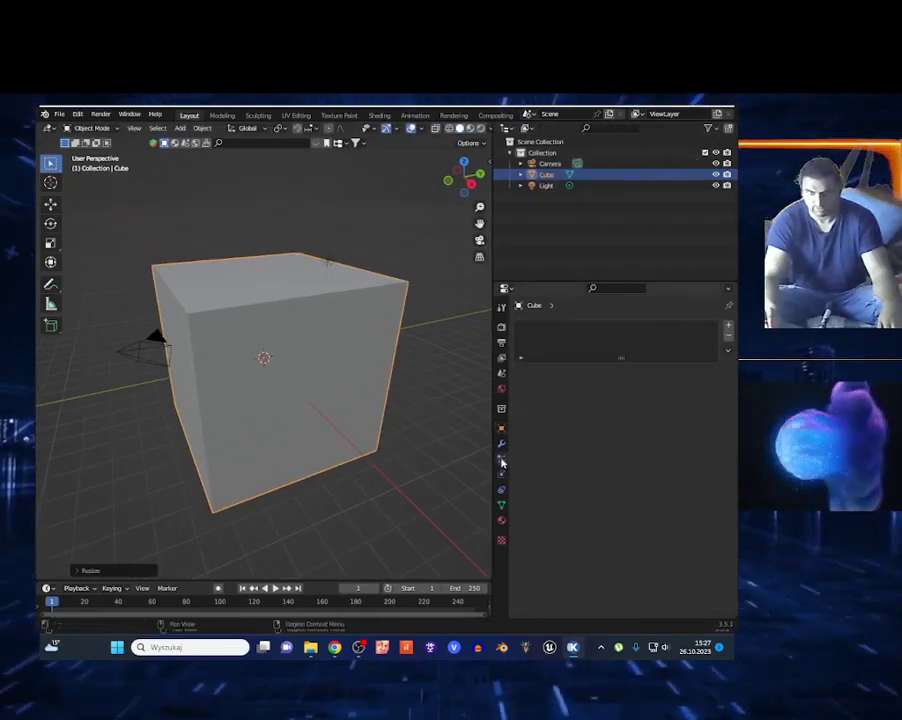
{"action": "left_click", "coordinate": [728, 326]}
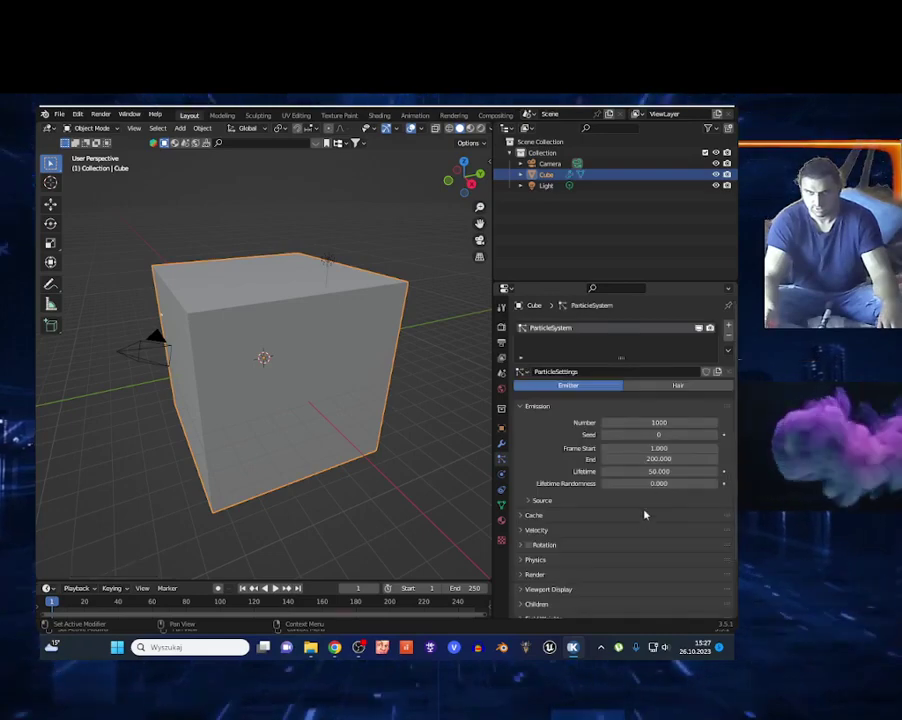
{"action": "left_click", "coordinate": [674, 471]}
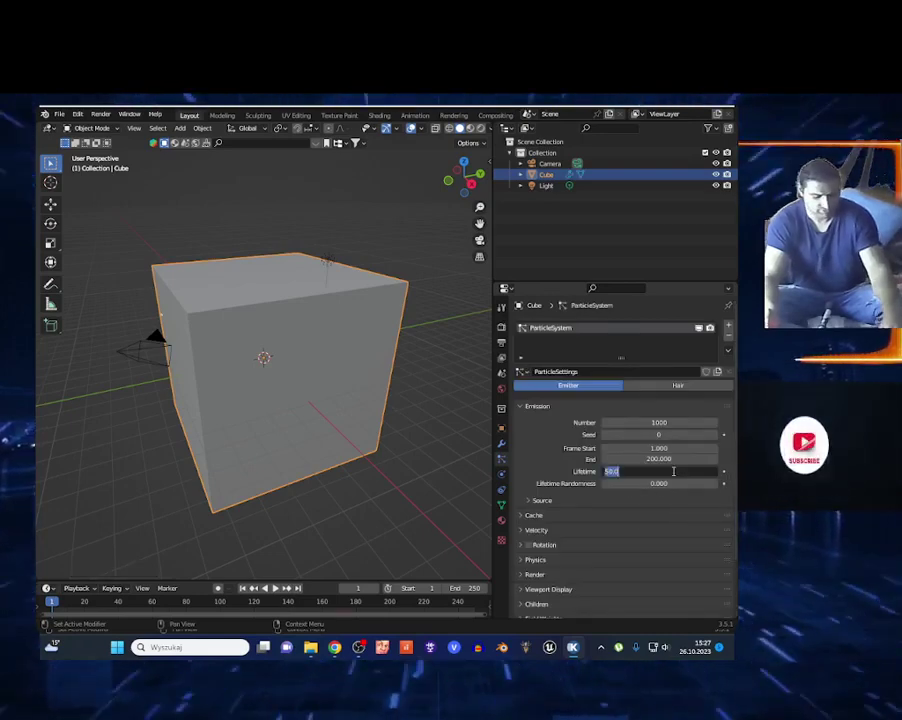
{"action": "type", "text": "250"}
{"action": "key", "text": "Return"}
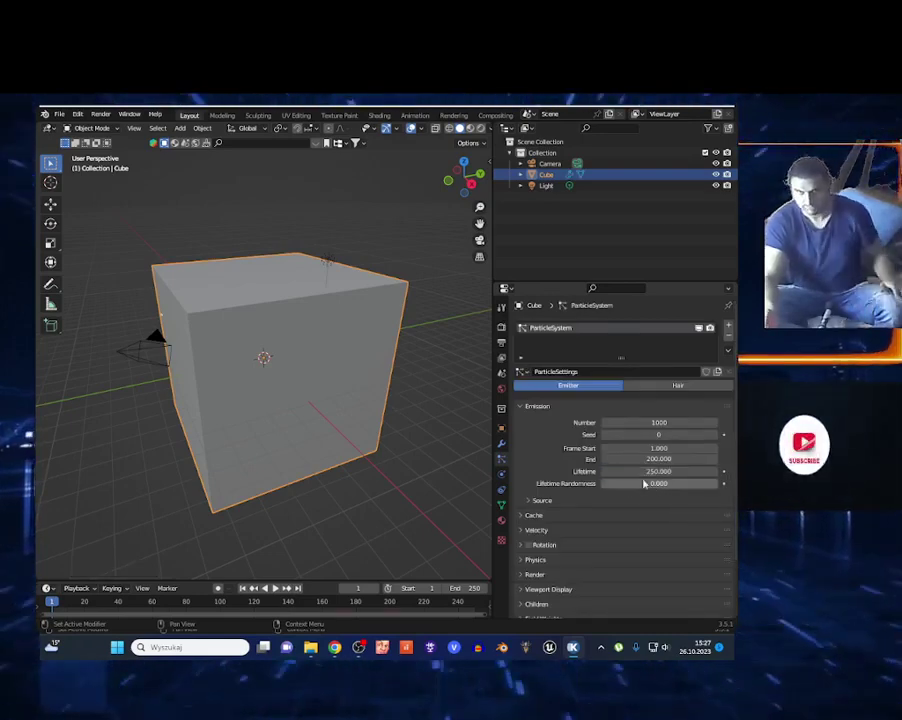
- Set the particle system's normal velocity to 0 m/s
{"action": "scroll", "coordinate": [528, 518], "scroll_direction": "down", "scroll_amount": 3}
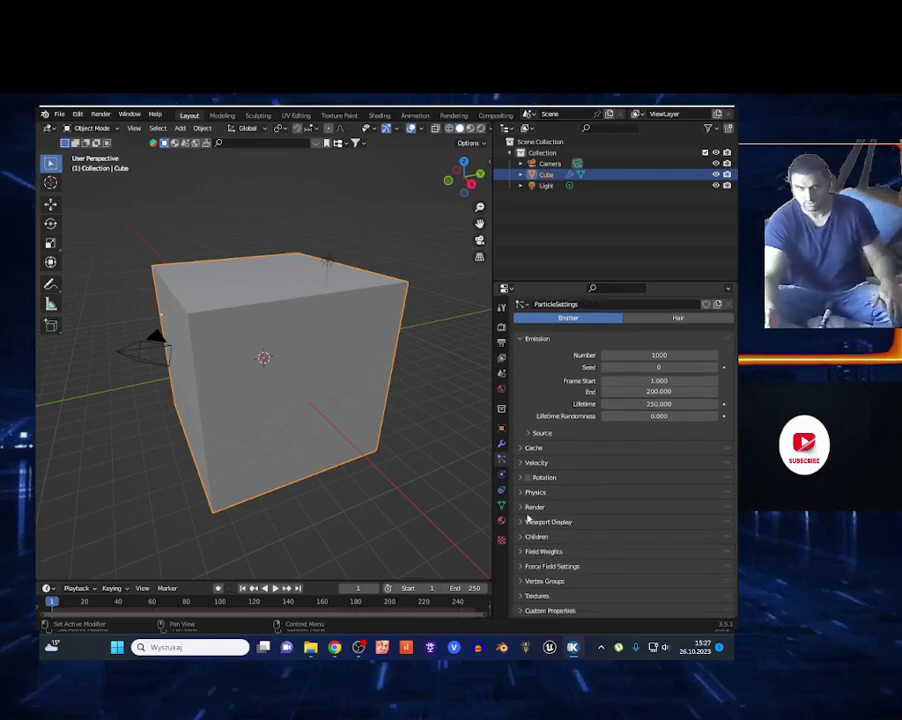
{"action": "left_click", "coordinate": [521, 465]}
{"action": "left_click", "coordinate": [620, 480]}
{"action": "type", "text": "0"}
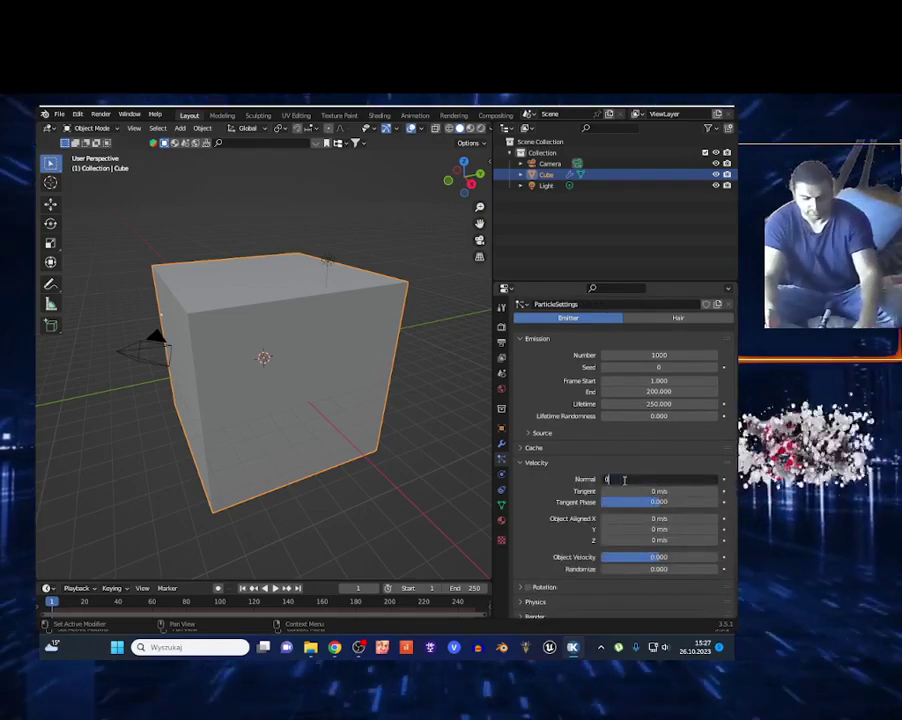
{"action": "key", "text": "Return"}
- Set the gravity field weight of the cube's particle system to 0
{"action": "scroll", "coordinate": [576, 540], "scroll_direction": "down", "scroll_amount": 5}
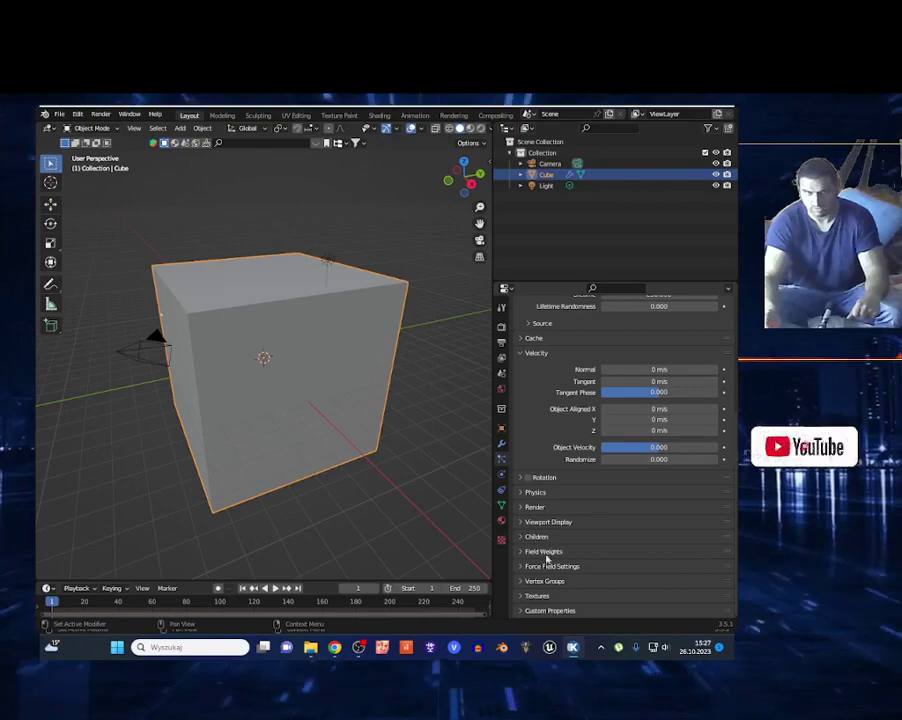
{"action": "left_click", "coordinate": [521, 552]}
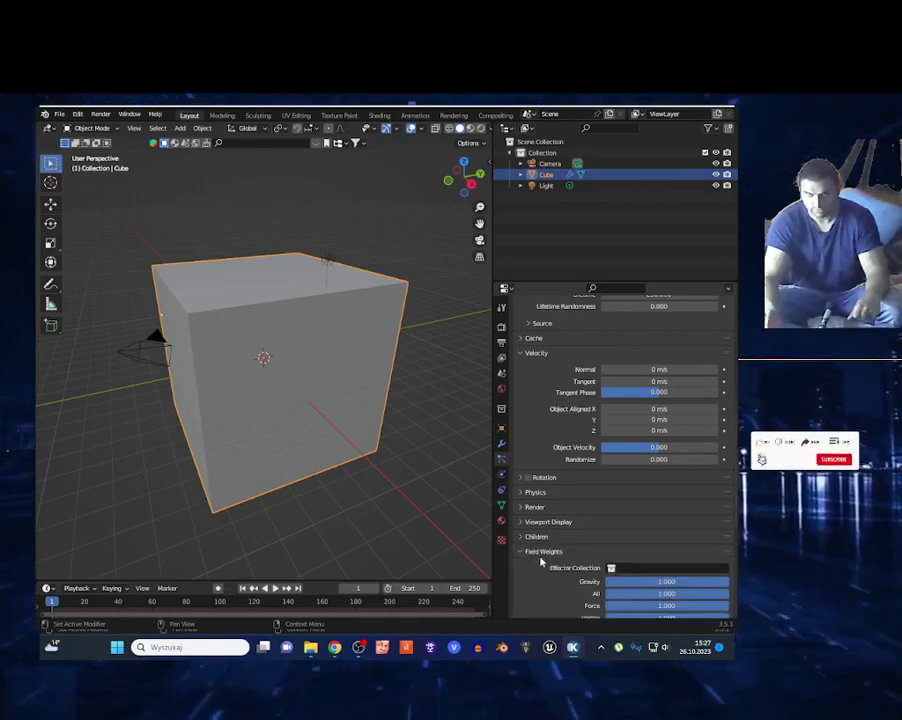
{"action": "scroll", "coordinate": [570, 545], "scroll_direction": "down", "scroll_amount": 3}
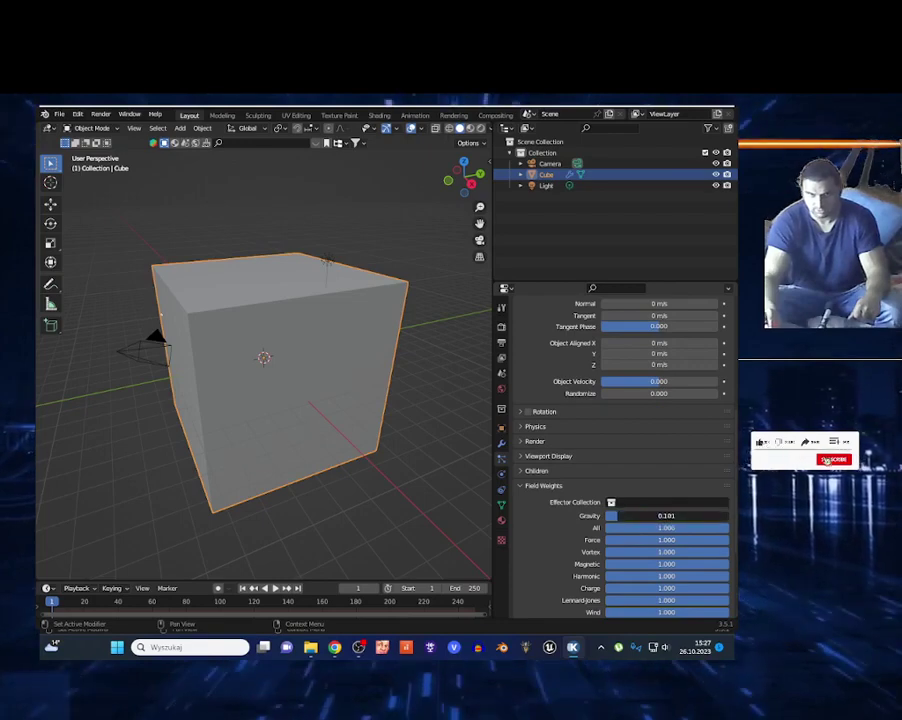
{"action": "scroll", "coordinate": [533, 507], "scroll_direction": "down", "scroll_amount": 3}
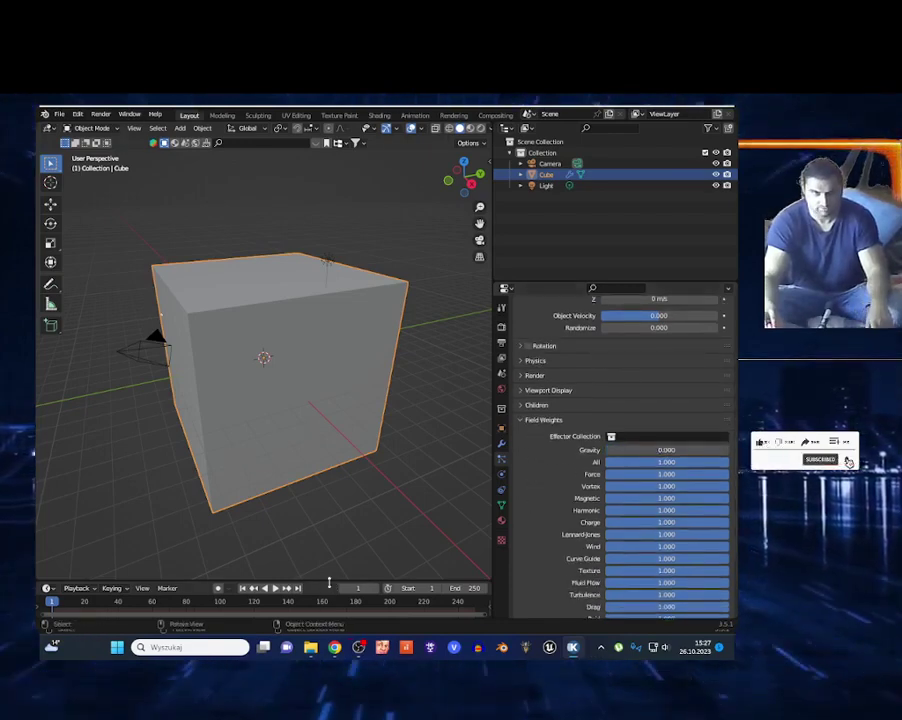
- Enlarge the timeline, play the animation and inspect the particles emitted on the cube's surface up close
{"action": "left_click_drag", "start_coordinate": [328, 581], "coordinate": [323, 495]}
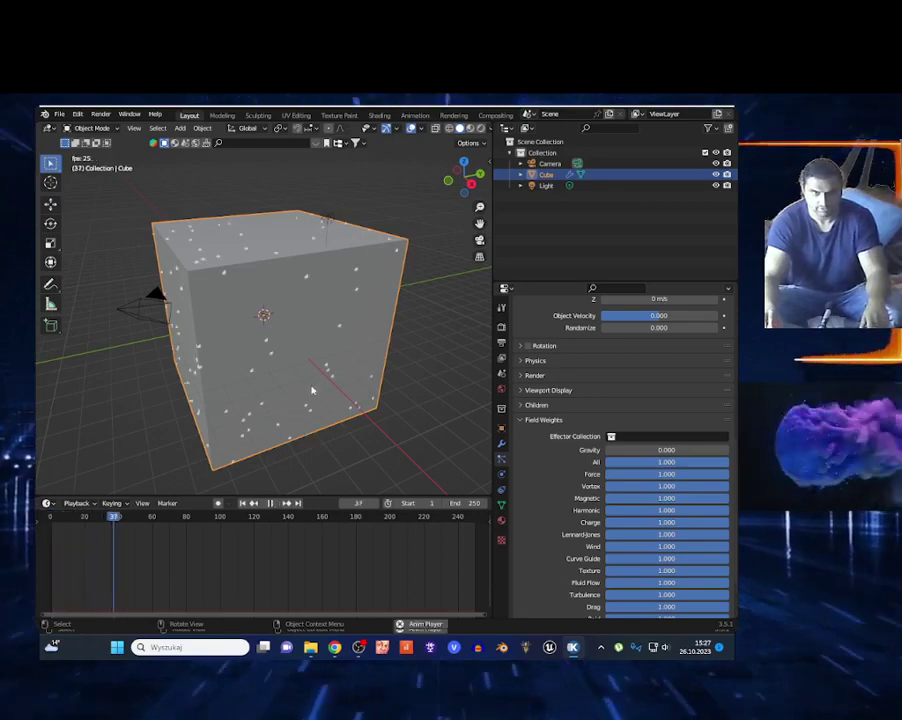
{"action": "key", "text": "space"}
{"action": "scroll", "coordinate": [568, 444], "scroll_direction": "up", "scroll_amount": 2}
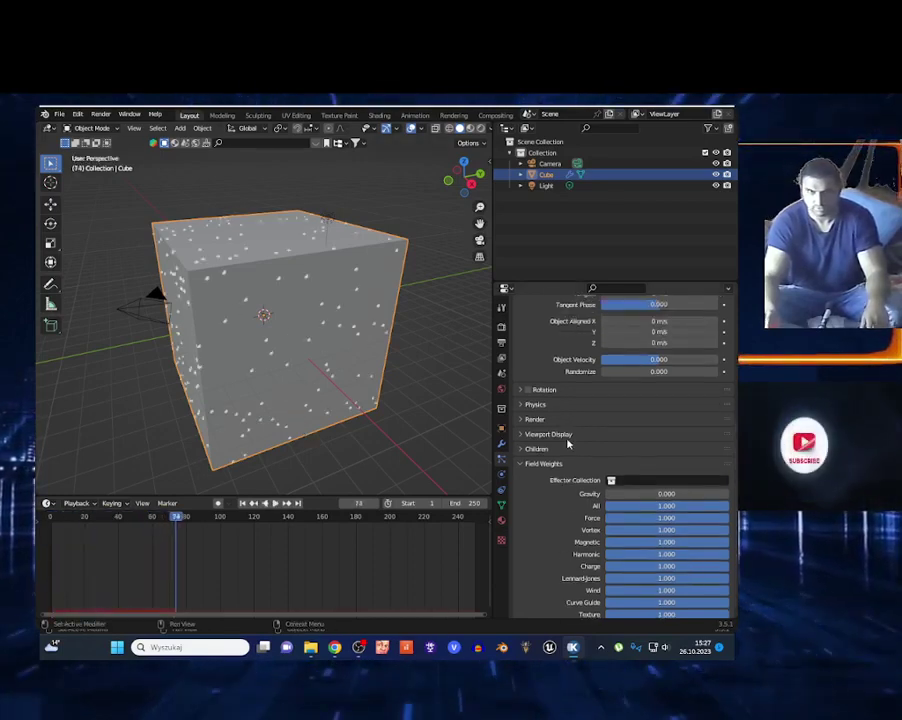
{"action": "scroll", "coordinate": [560, 440], "scroll_direction": "up", "scroll_amount": 2}
{"action": "scroll", "coordinate": [310, 395], "scroll_direction": "up", "scroll_amount": 5}
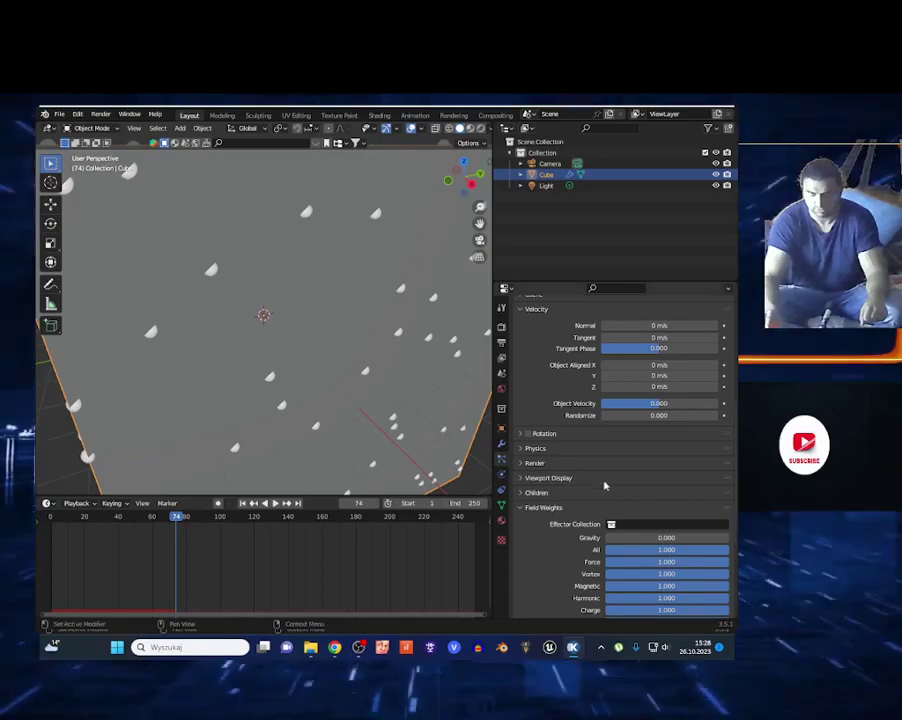
- Hide the emitter cube in the particle system's viewport display so that only the particles show
{"action": "scroll", "coordinate": [590, 487], "scroll_direction": "up", "scroll_amount": 3}
{"action": "left_click", "coordinate": [516, 544]}
{"action": "scroll", "coordinate": [601, 557], "scroll_direction": "down", "scroll_amount": 4}
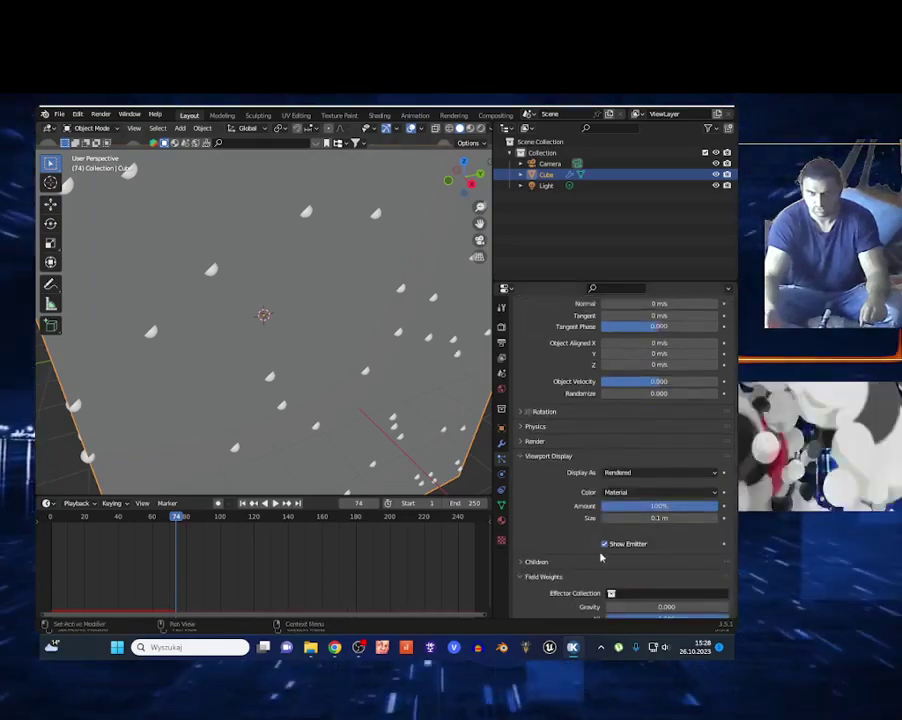
{"action": "left_click", "coordinate": [605, 544]}
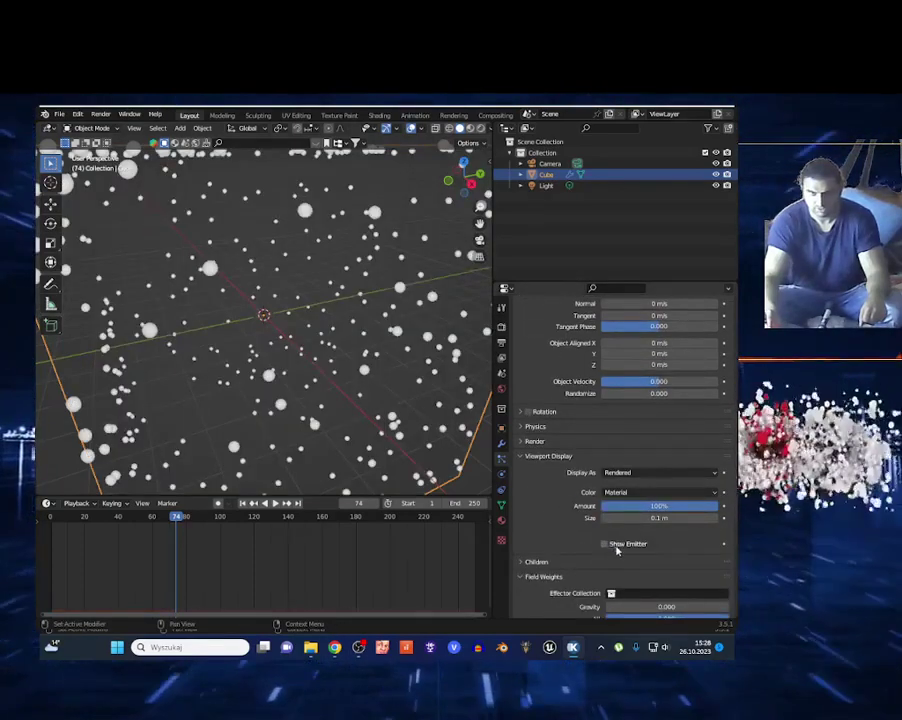
- Play the animation with the emitter hidden and review the emission and velocity settings
{"action": "key", "text": "space"}
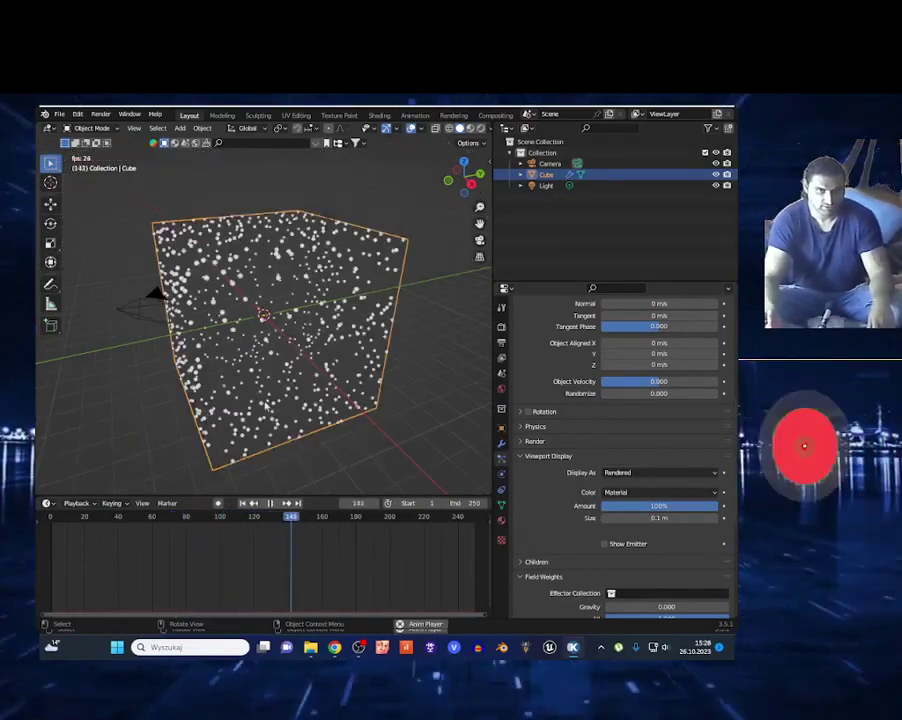
{"action": "key", "text": "space"}
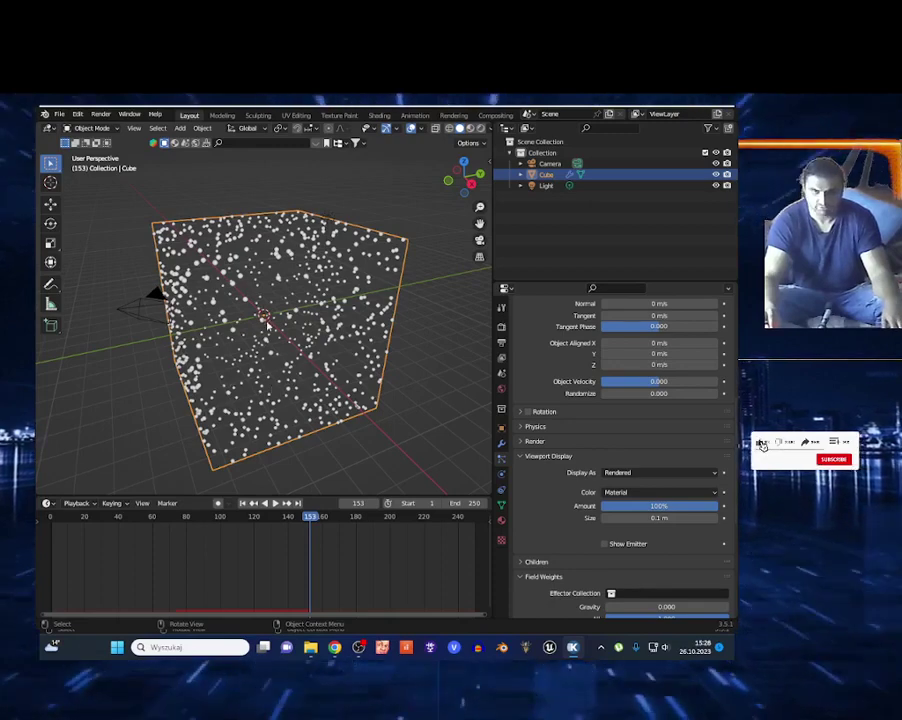
{"action": "scroll", "coordinate": [690, 546], "scroll_direction": "up", "scroll_amount": 10}
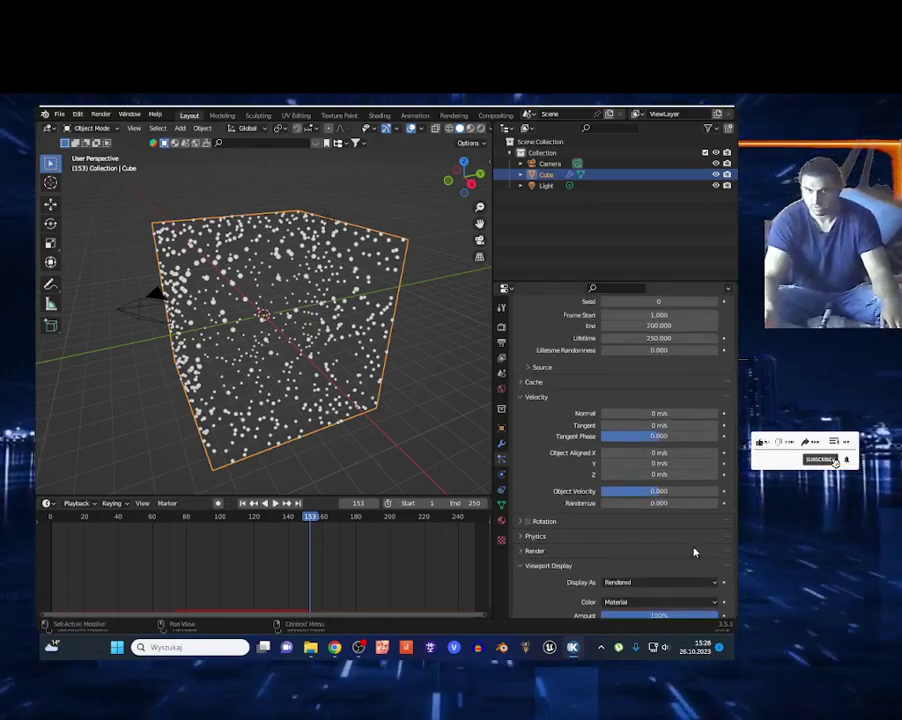
{"action": "scroll", "coordinate": [646, 530], "scroll_direction": "down", "scroll_amount": 5}
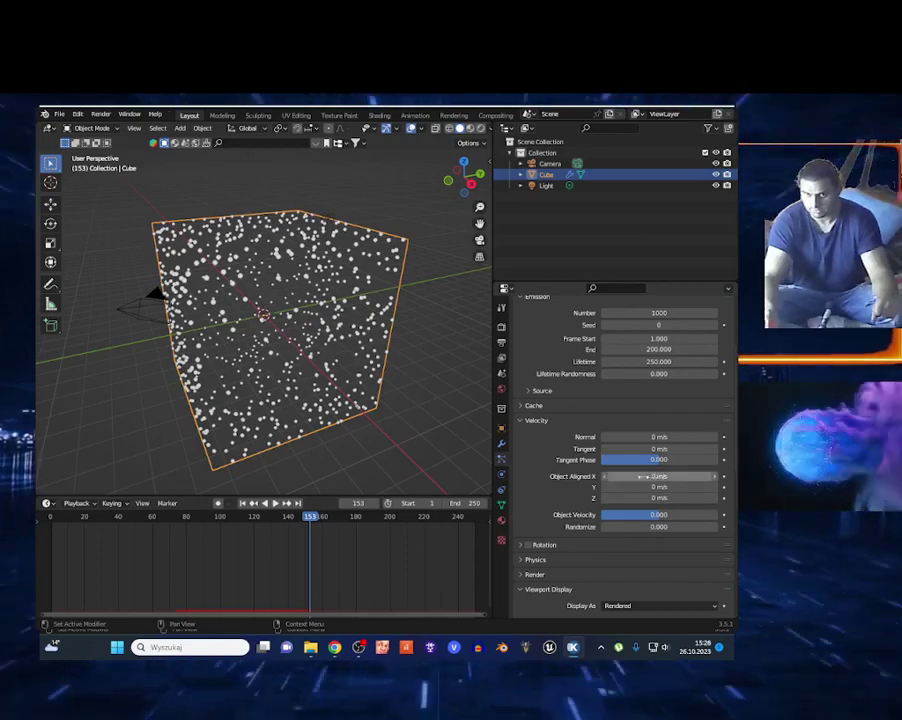
- Add a Force force field at the centre of the particle cube and set its strength to -0.3
{"action": "key", "text": "shift+a"}
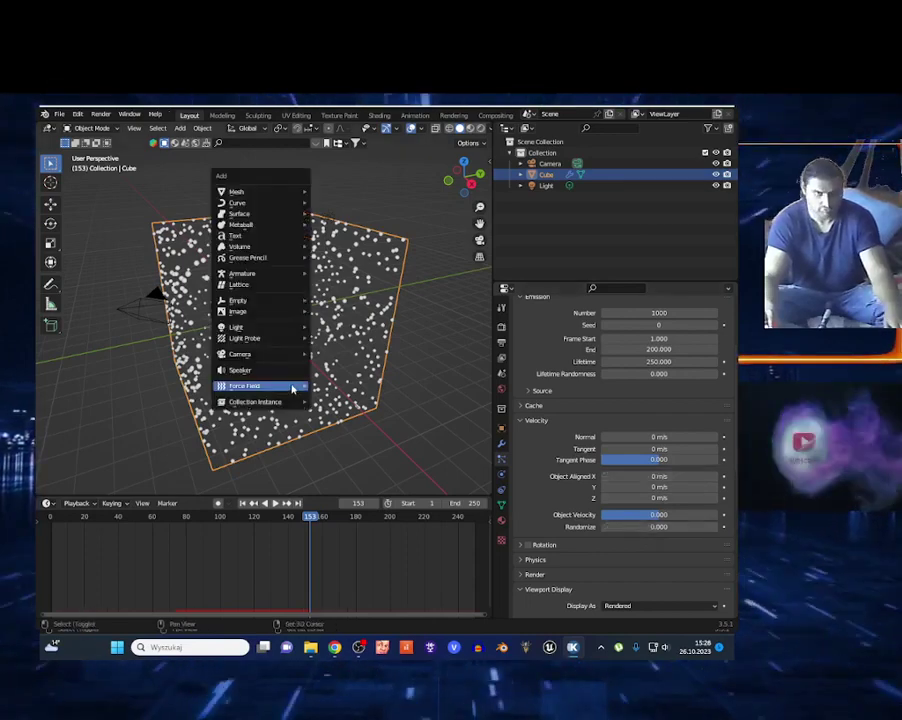
{"action": "mouse_move", "coordinate": [289, 385]}
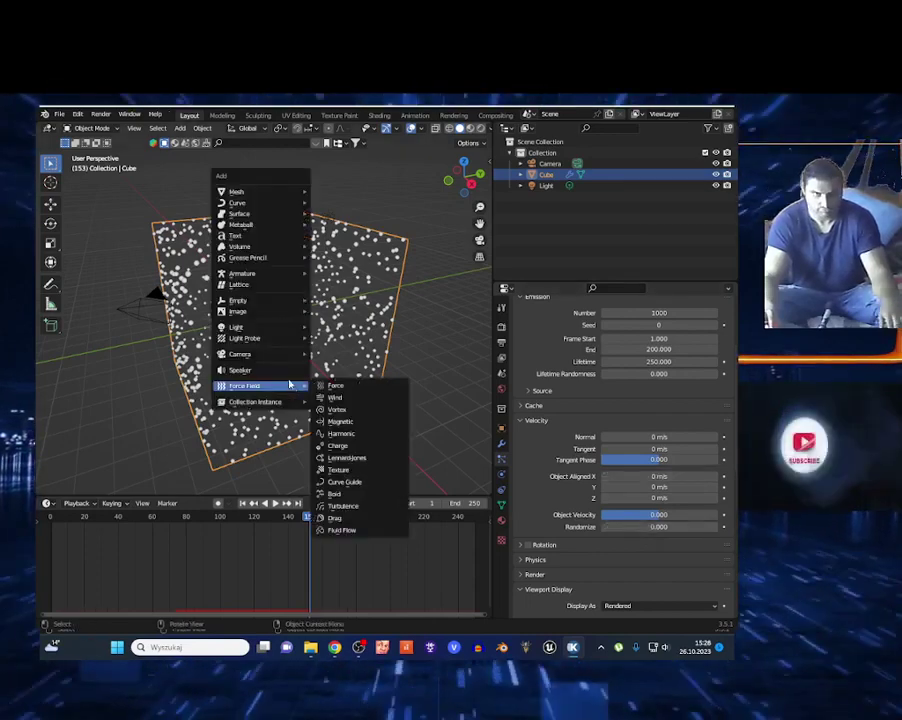
{"action": "left_click", "coordinate": [340, 386]}
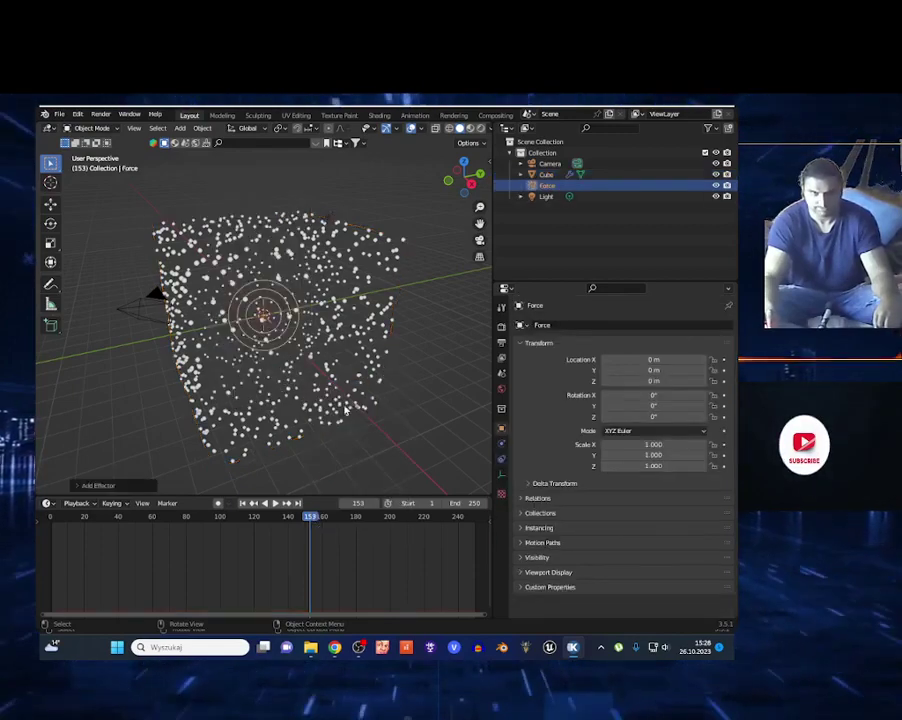
{"action": "left_click", "coordinate": [500, 453]}
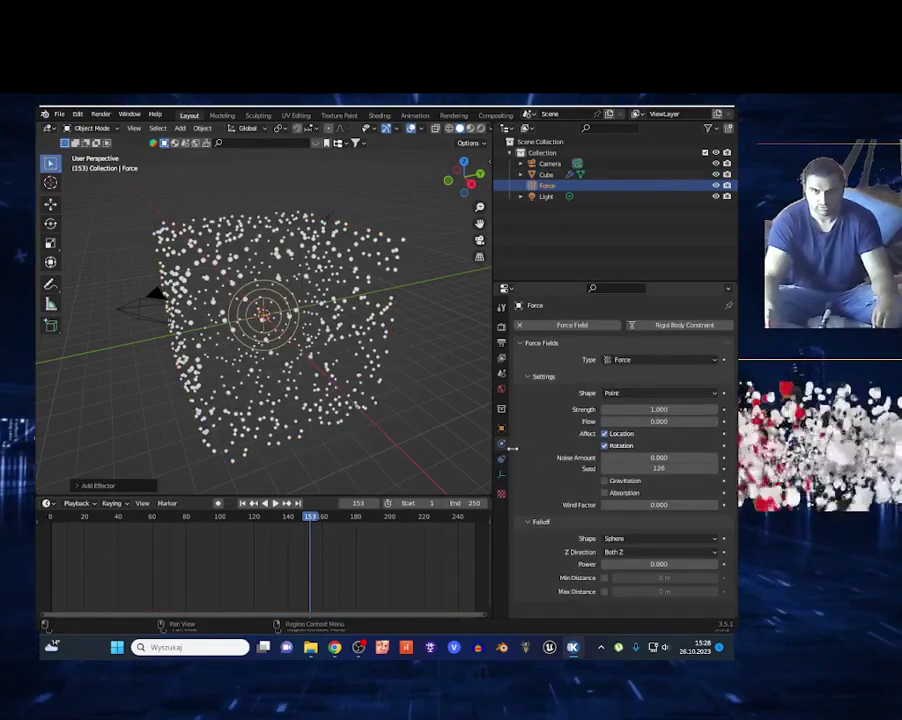
{"action": "mouse_move", "coordinate": [655, 409]}
{"action": "left_mouse_down"}
{"action": "mouse_move", "coordinate": [615, 409]}
{"action": "mouse_move", "coordinate": [656, 408]}
{"action": "left_mouse_up"}
- Play the simulation from the first frame and fly into the cloud to see how the force field attracts the particles
{"action": "key", "text": "shift+Left"}
{"action": "key", "text": "space"}
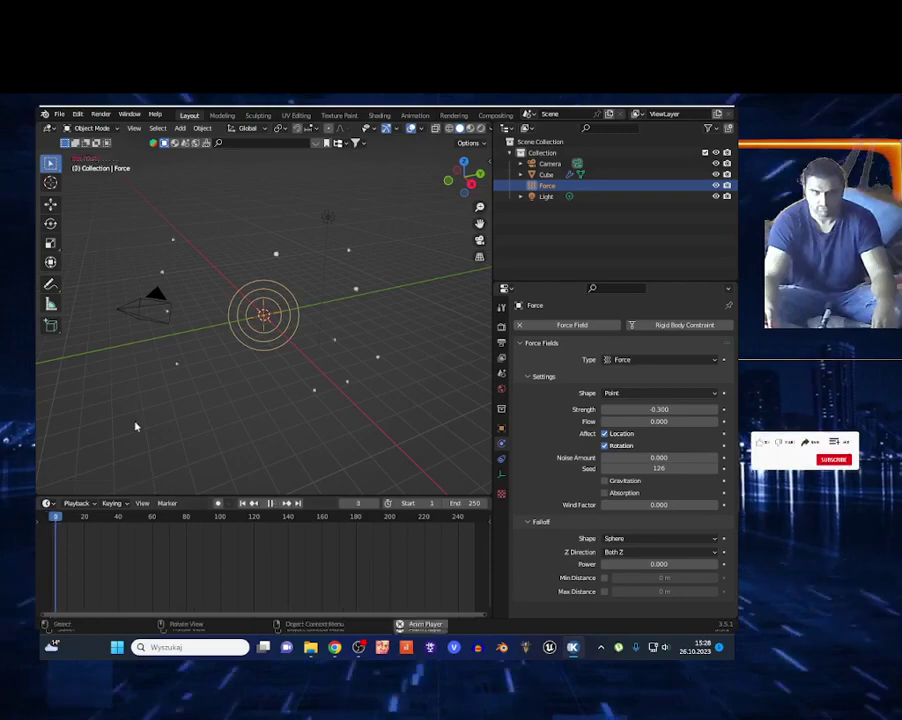
{"action": "key", "text": "shift+grave"}
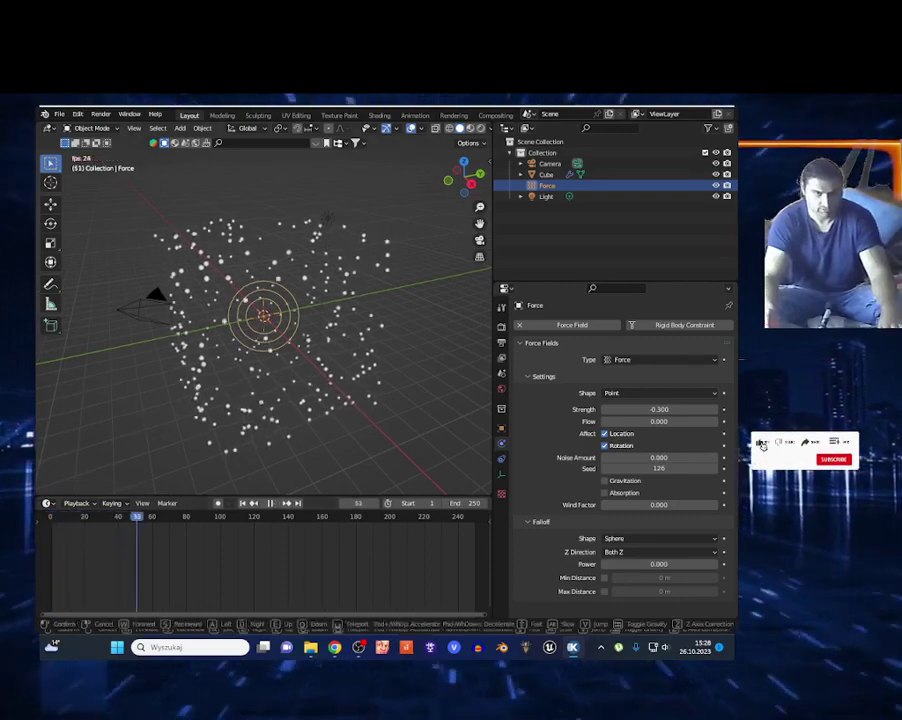
{"action": "key", "text": "w"}
{"action": "key", "text": "s"}
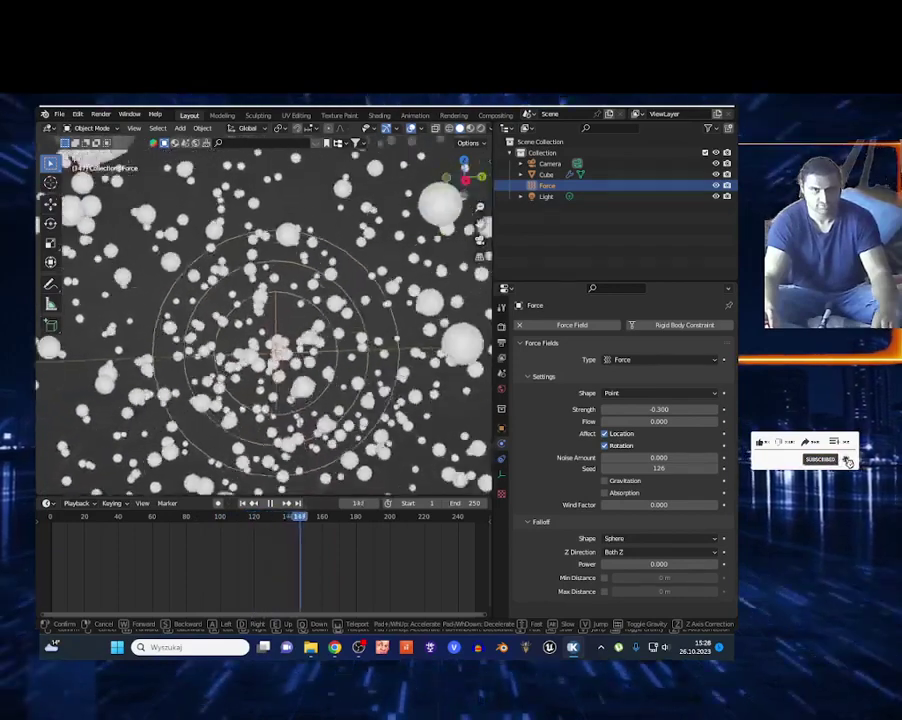
{"action": "left_click", "coordinate": [259, 398]}
{"action": "key", "text": "space"}
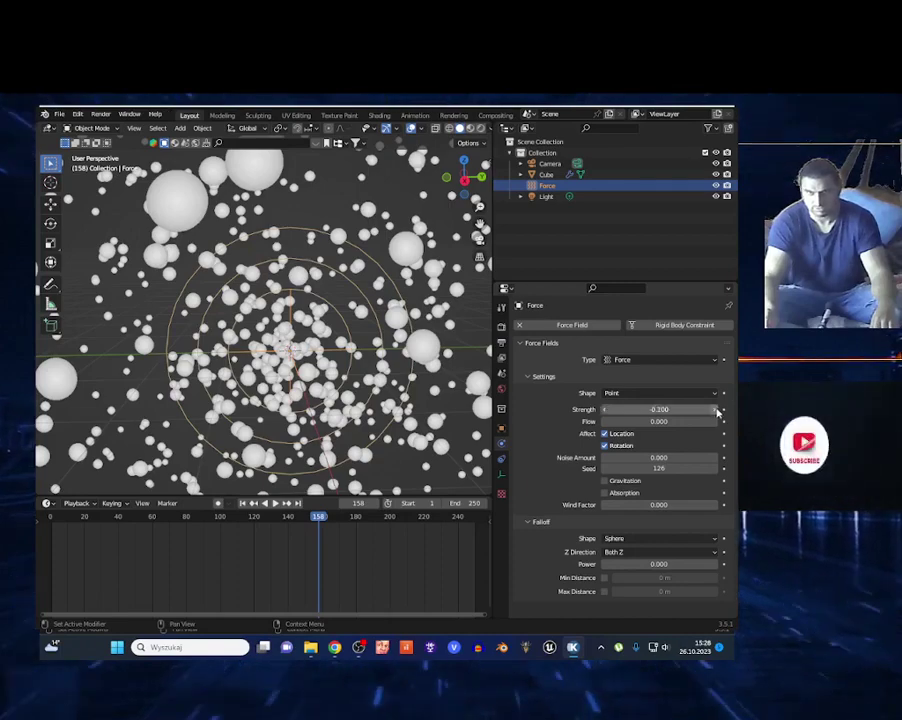
- Replay the simulation from the first frame with the force strength at -0.1 and fly through the particle cloud
{"action": "left_click", "coordinate": [48, 533]}
{"action": "key", "text": "space"}
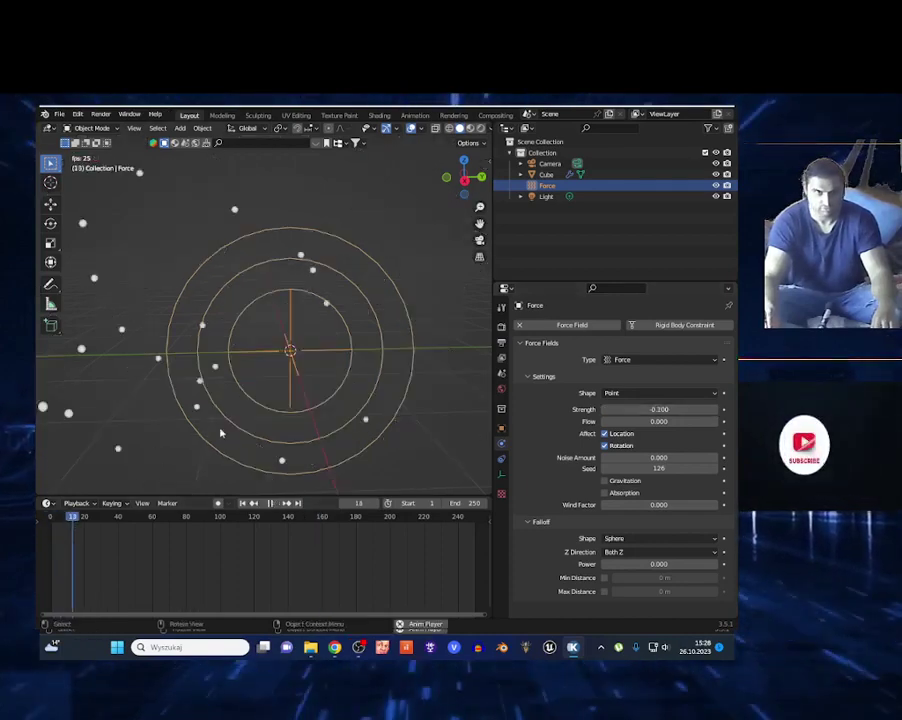
{"action": "key", "text": "shift+grave"}
{"action": "key", "text": "w"}
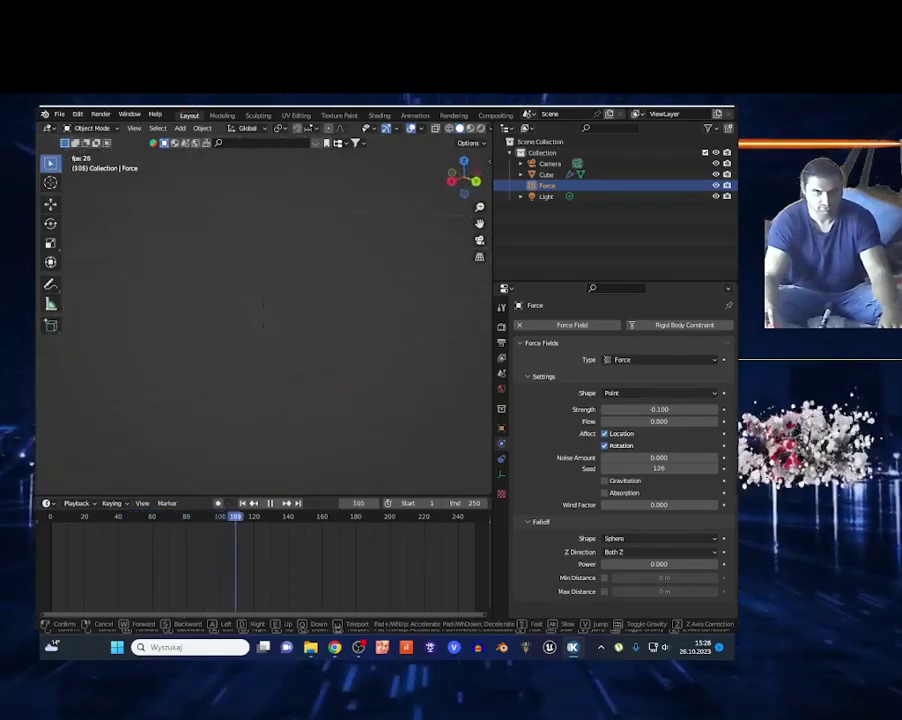
{"action": "key", "text": "w"}
{"action": "key", "text": "w"}
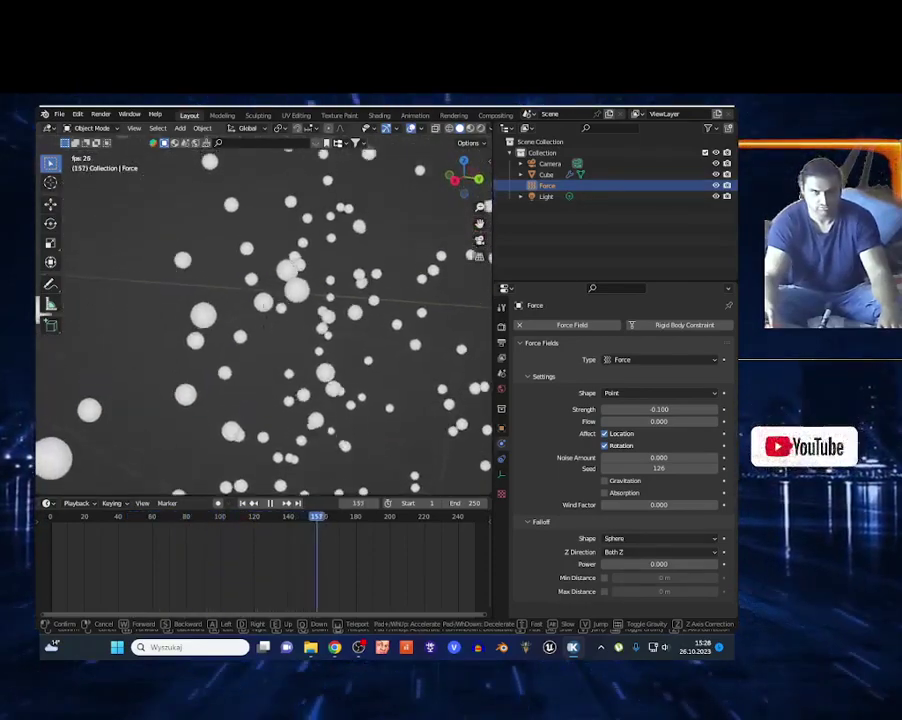
{"action": "key", "text": "w"}
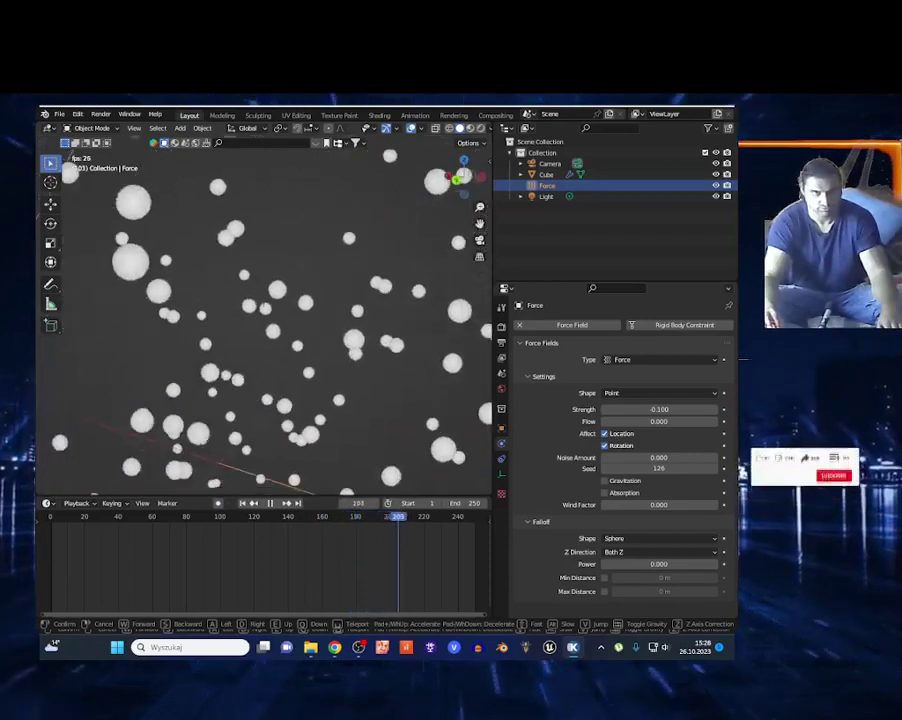
{"action": "key", "text": "w"}
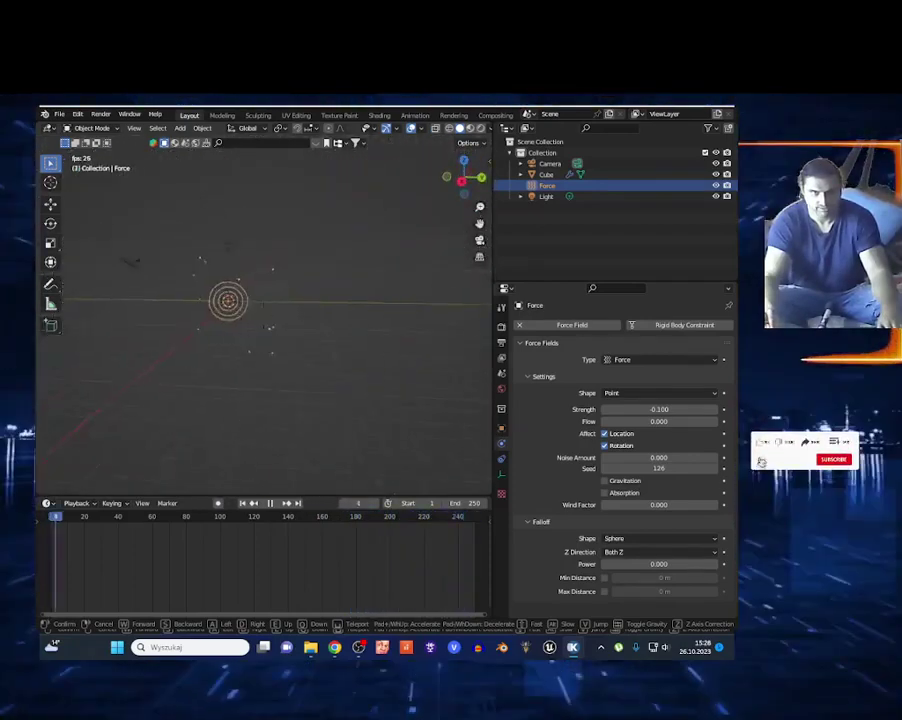
{"action": "left_click", "coordinate": [250, 362]}
{"action": "key", "text": "space"}
- Scale up the emitter cube to about three times its size so the particles spread over a larger volume
{"action": "left_click", "coordinate": [286, 384]}
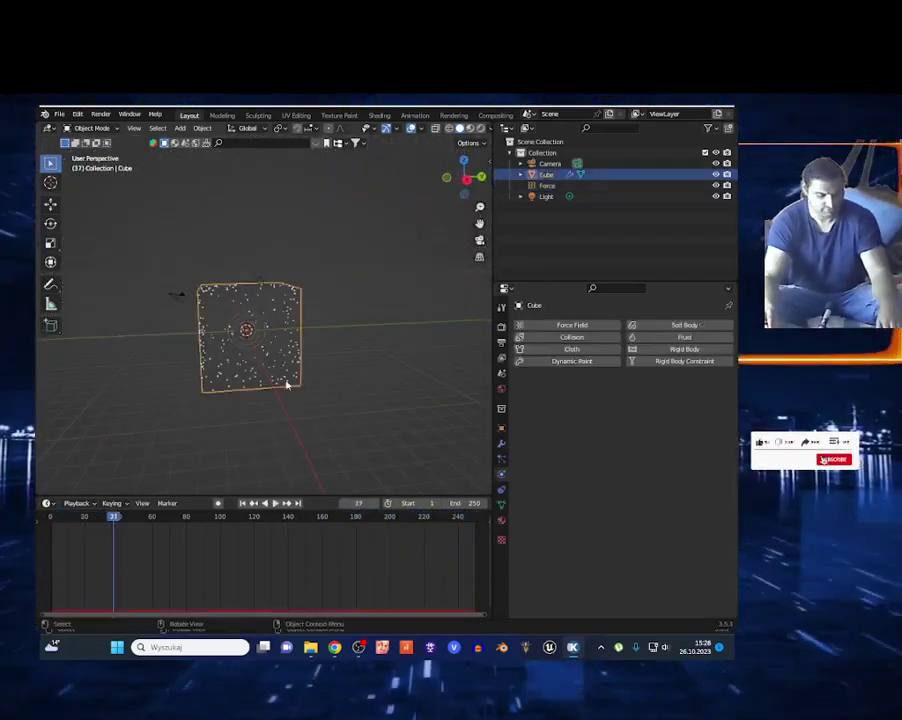
{"action": "key", "text": "s"}
{"action": "left_click", "coordinate": [393, 403]}
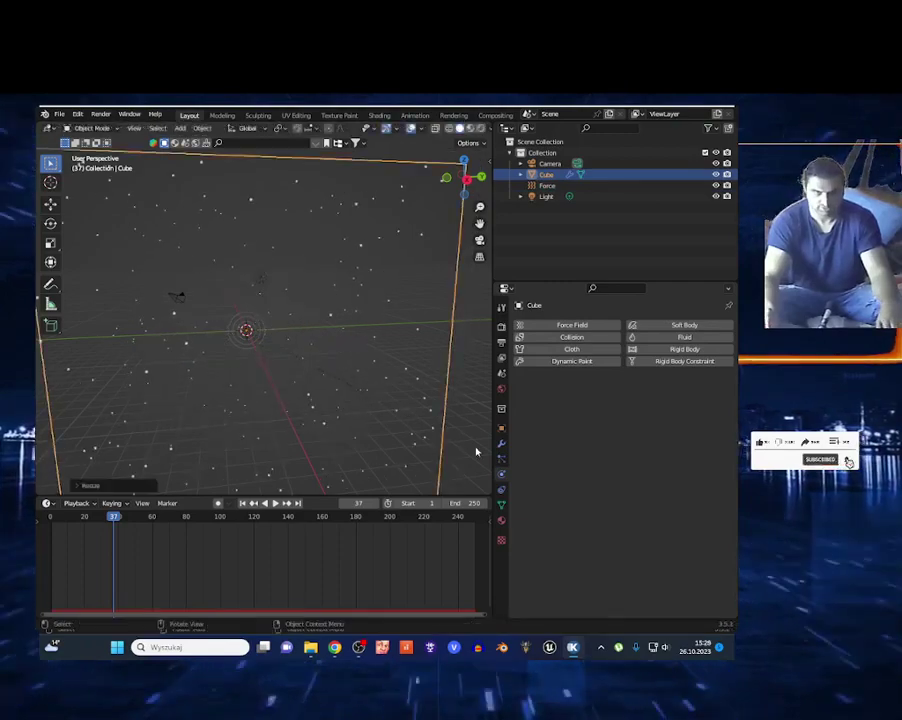
{"action": "scroll", "coordinate": [382, 401], "scroll_direction": "down", "scroll_amount": 1}
- Turn off Show Emitter in the cube's particle render settings
{"action": "left_click", "coordinate": [502, 460]}
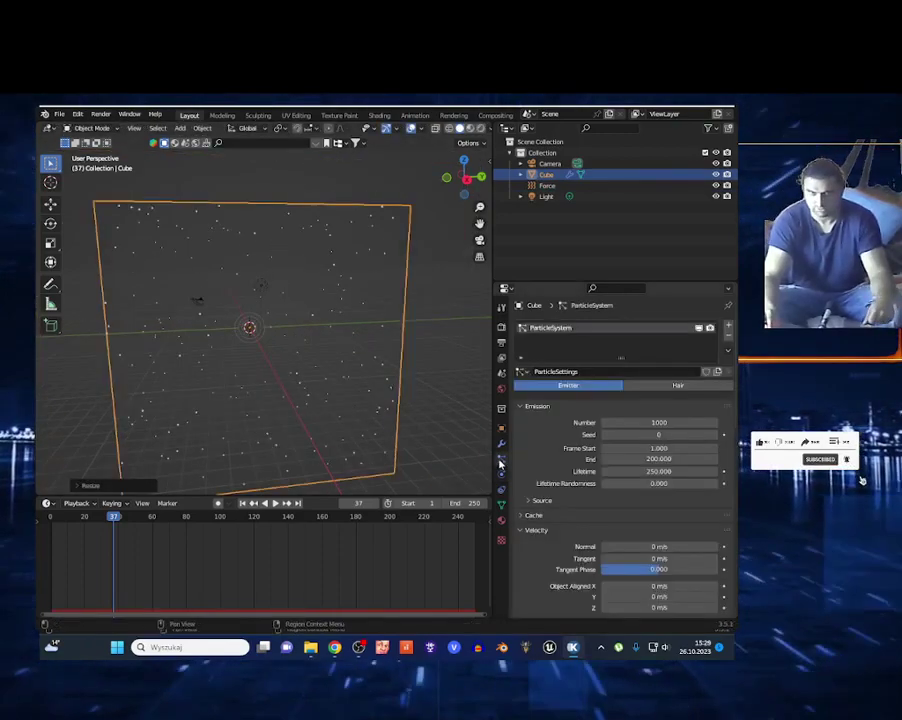
{"action": "scroll", "coordinate": [577, 545], "scroll_direction": "down", "scroll_amount": 8}
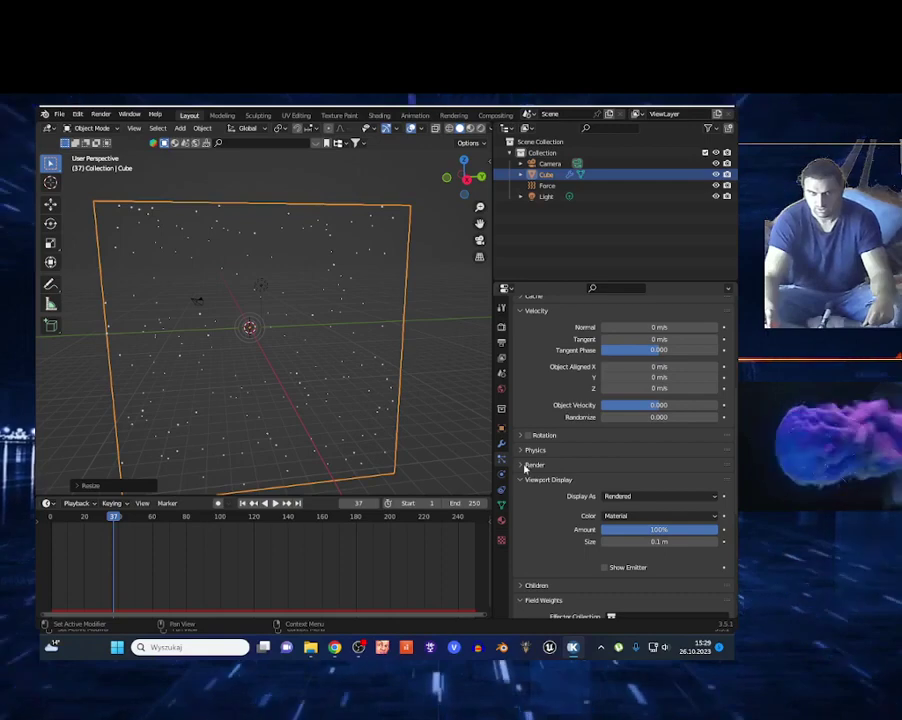
{"action": "left_click", "coordinate": [525, 466]}
{"action": "scroll", "coordinate": [578, 510], "scroll_direction": "down", "scroll_amount": 2}
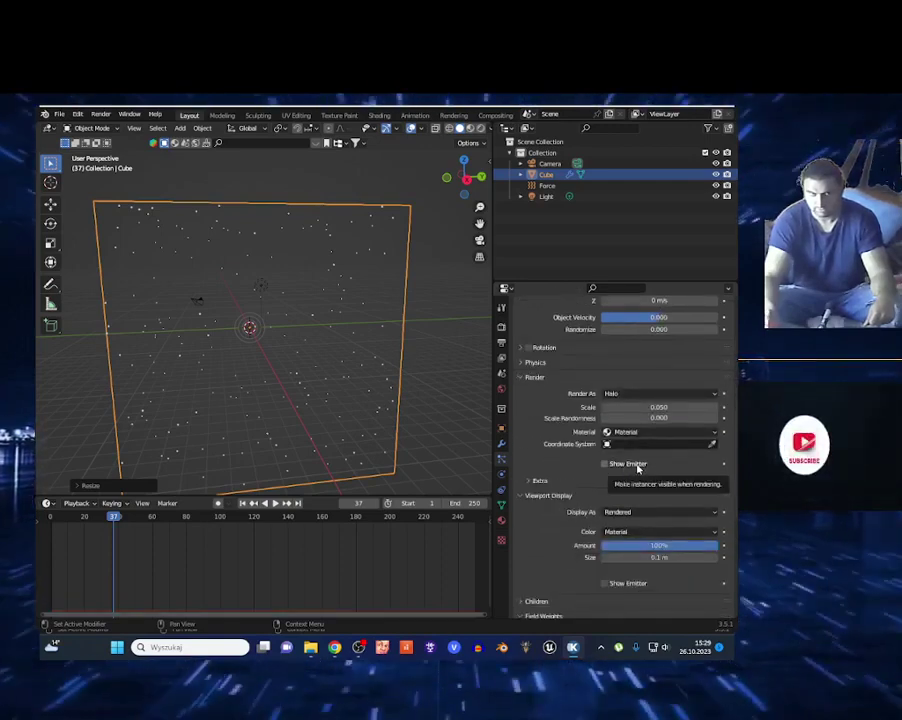
- Fly around the enlarged emitter cube and play the start of the simulation from the beginning of the timeline
{"action": "key", "text": "shift+grave"}
{"action": "key", "text": "w"}
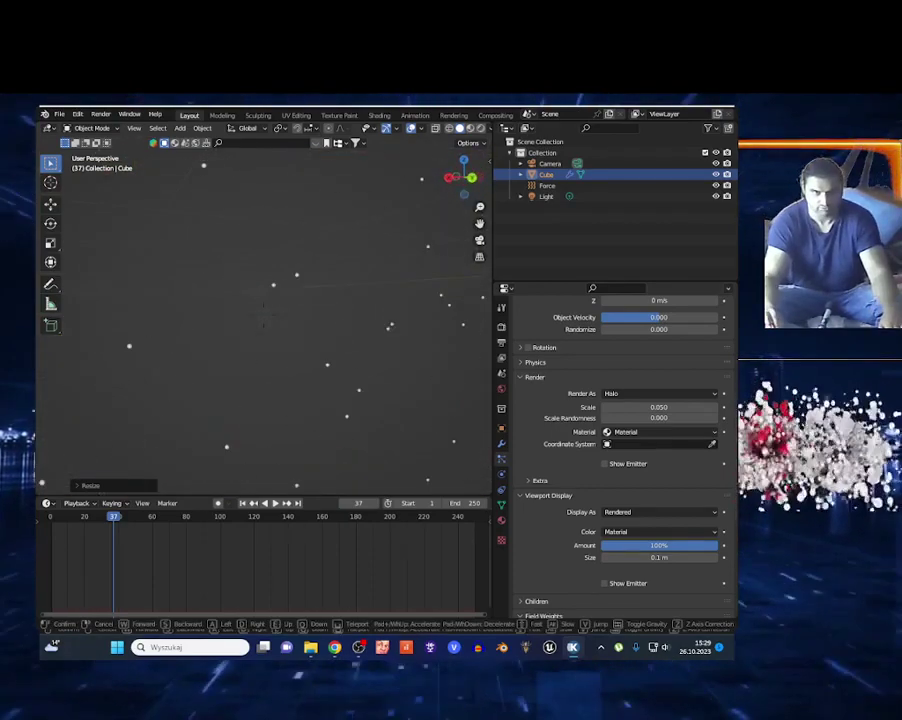
{"action": "key", "text": "s"}
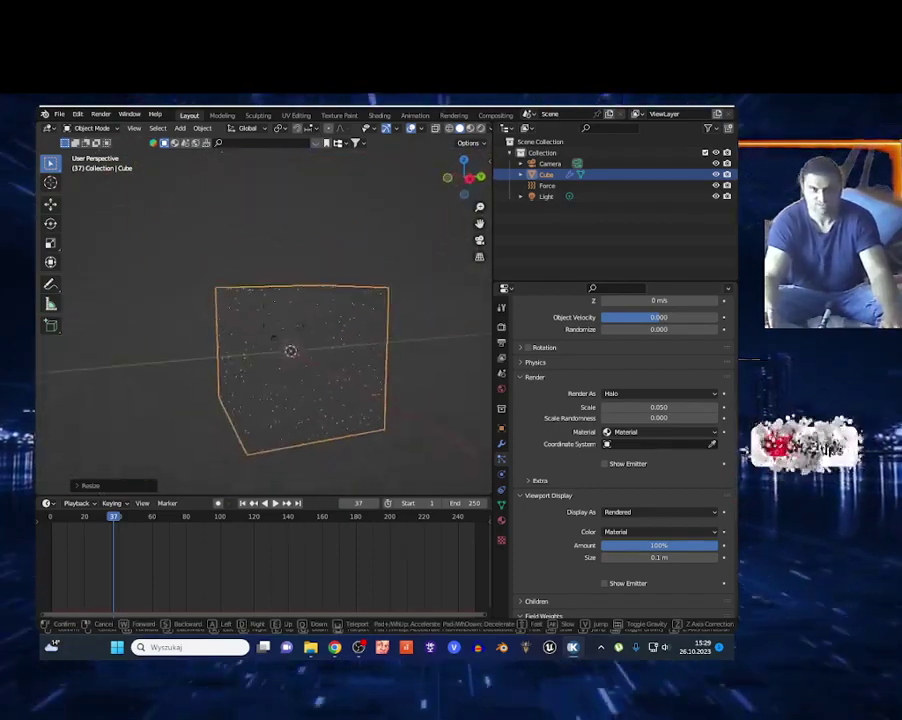
{"action": "key", "text": "w"}
{"action": "left_click", "coordinate": [37, 554]}
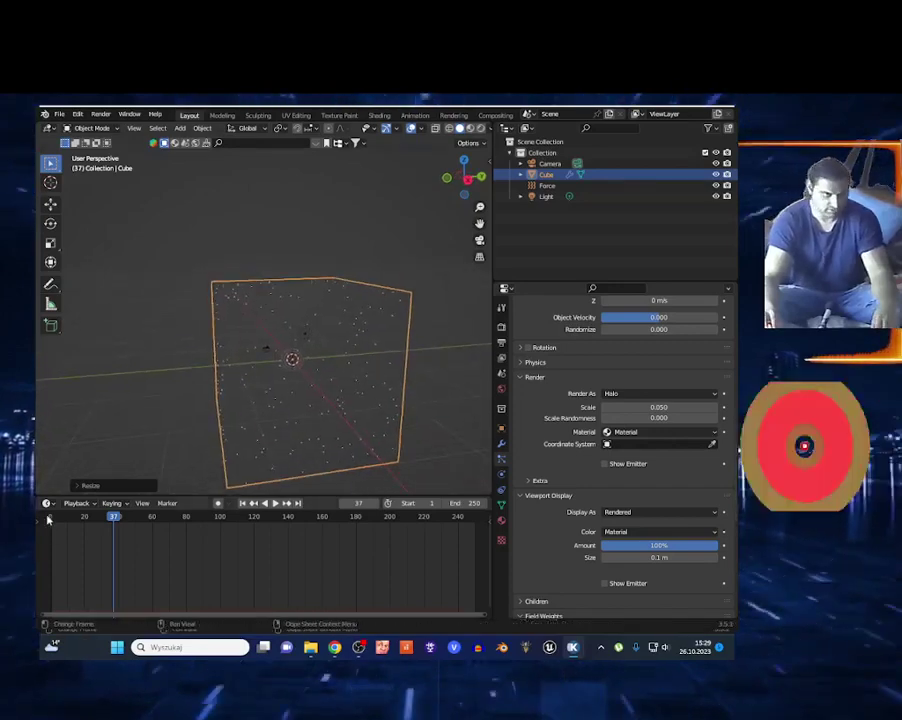
{"action": "left_click", "coordinate": [49, 518]}
{"action": "key", "text": "space"}
{"action": "key", "text": "space"}
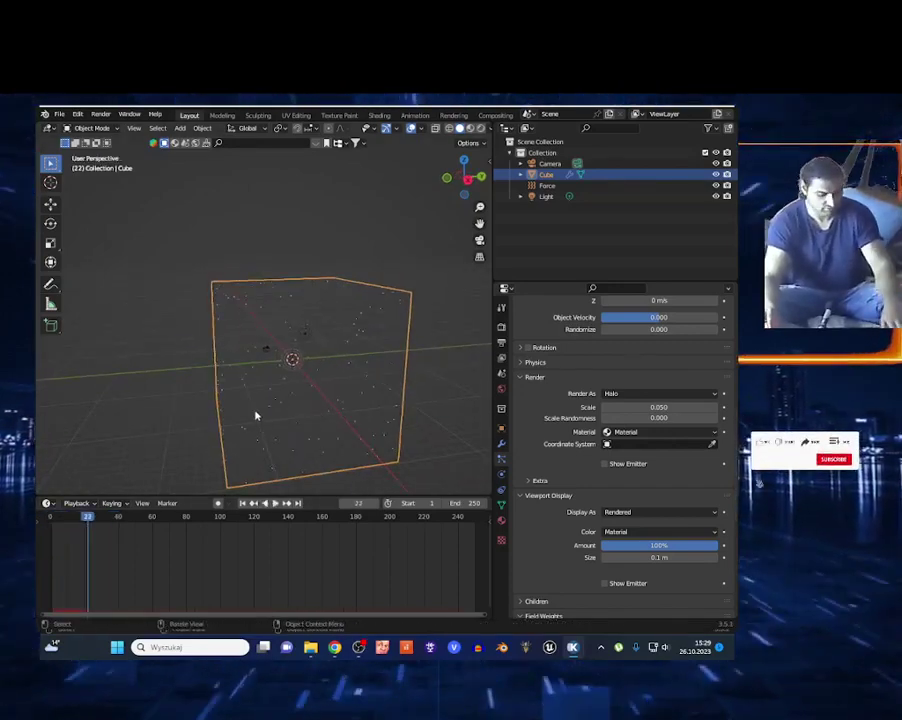
- Add a UV sphere and move it along the negative Y axis to a spot outside the emitter cube
{"action": "key", "text": "shift+a"}
{"action": "mouse_move", "coordinate": [245, 217]}
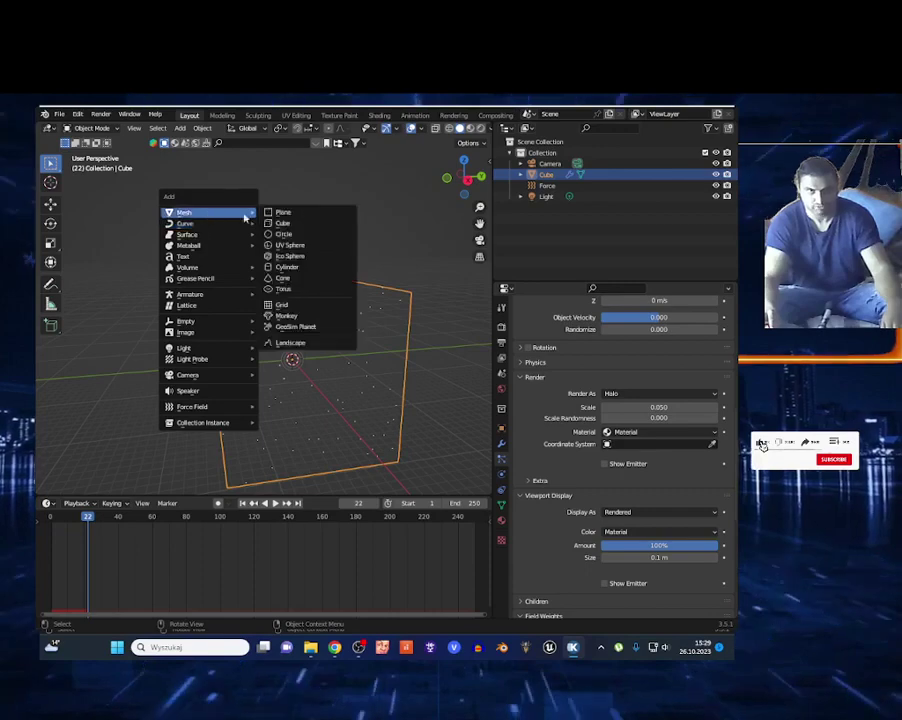
{"action": "left_click", "coordinate": [300, 246]}
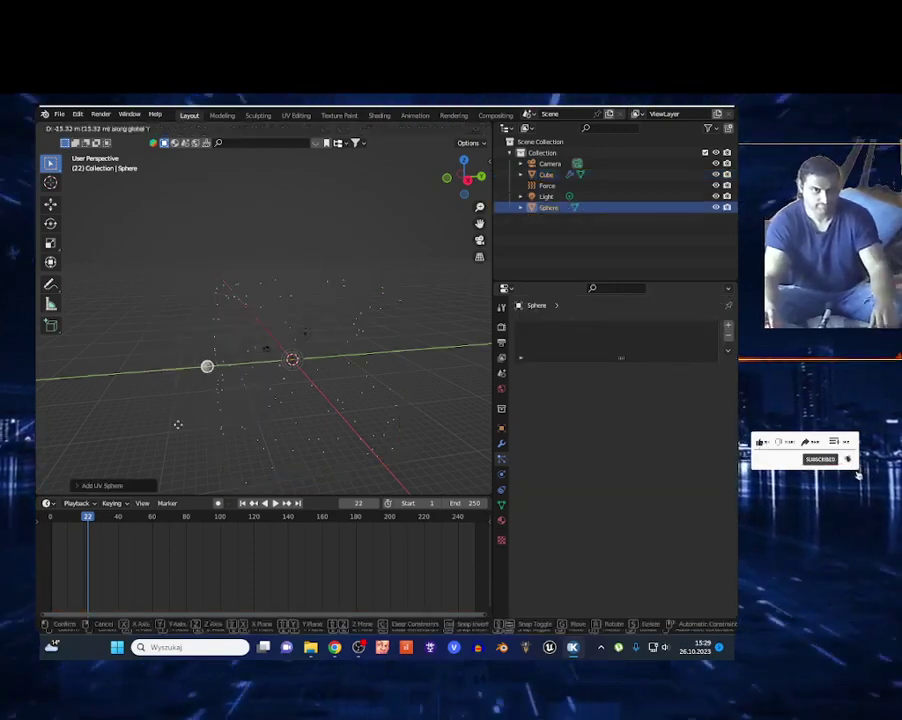
{"action": "left_click", "coordinate": [115, 441]}
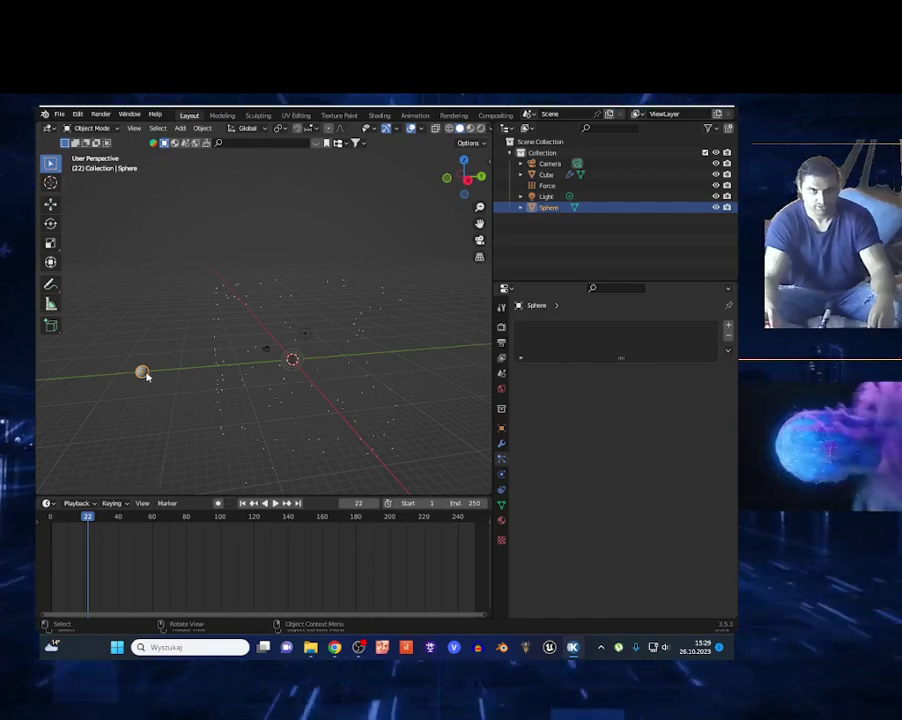
- Search the online material library for FIRE and apply the glowing yellow-orange fire material to the sphere
{"action": "left_click", "coordinate": [250, 144]}
{"action": "type", "text": "FIRE"}
{"action": "key", "text": "Return"}
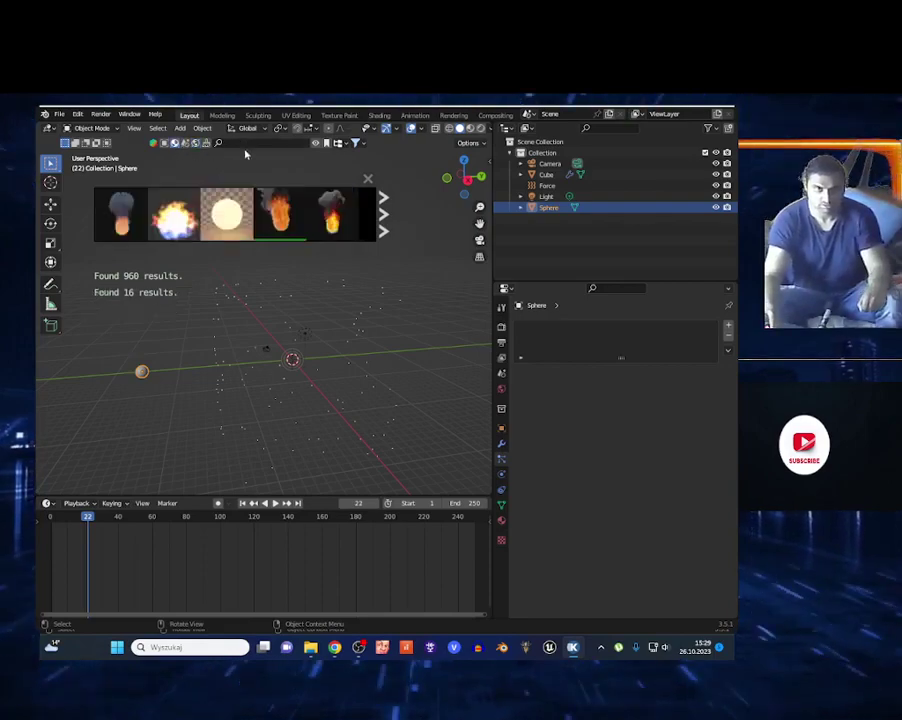
{"action": "type", "text": "FIRE"}
{"action": "key", "text": "Return"}
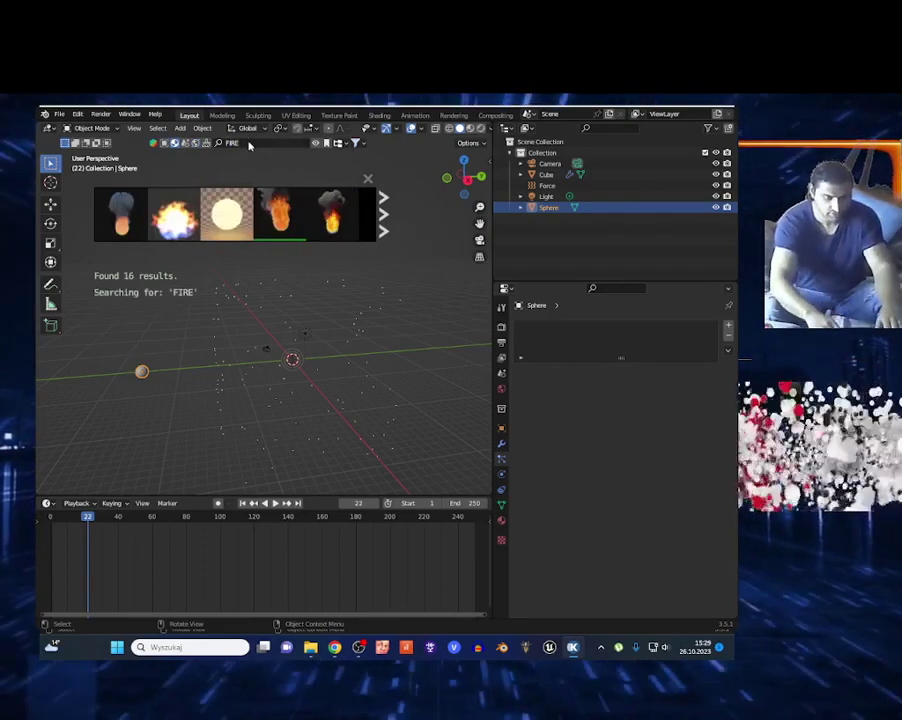
{"action": "left_click", "coordinate": [383, 214]}
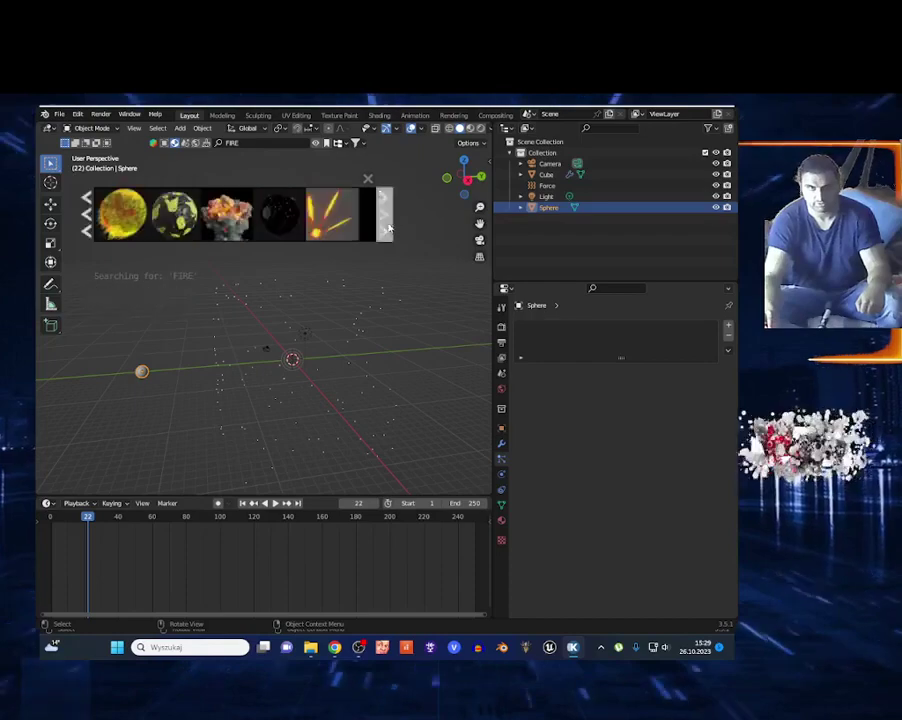
{"action": "mouse_move", "coordinate": [136, 243]}
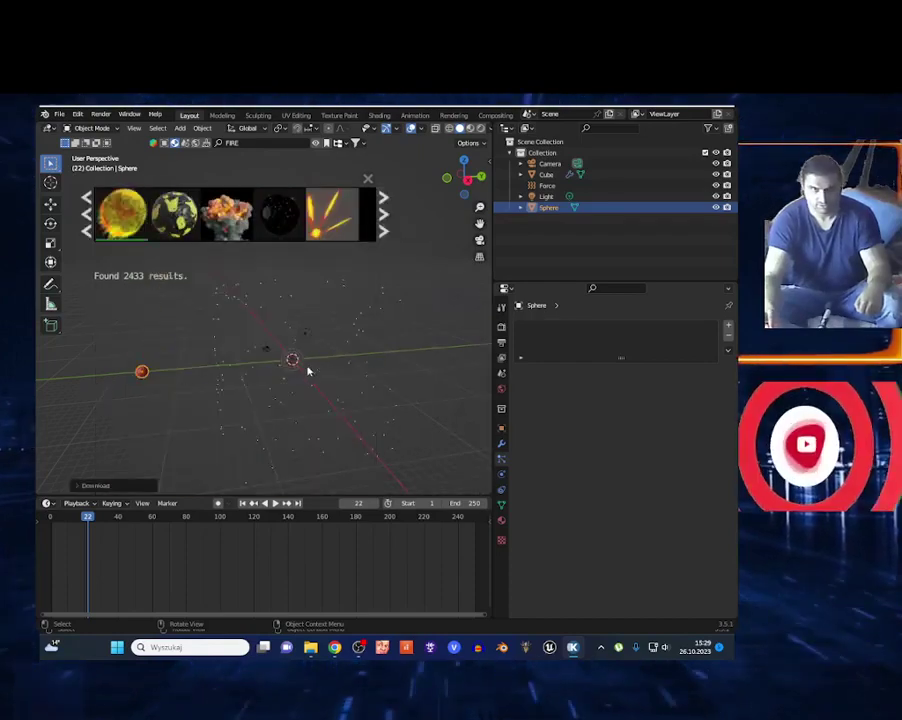
- Render the cube's particles as Object with the Sphere as instance object, at a scale of 0.19
{"action": "left_click", "coordinate": [312, 405]}
{"action": "scroll", "coordinate": [660, 510], "scroll_direction": "down", "scroll_amount": 10}
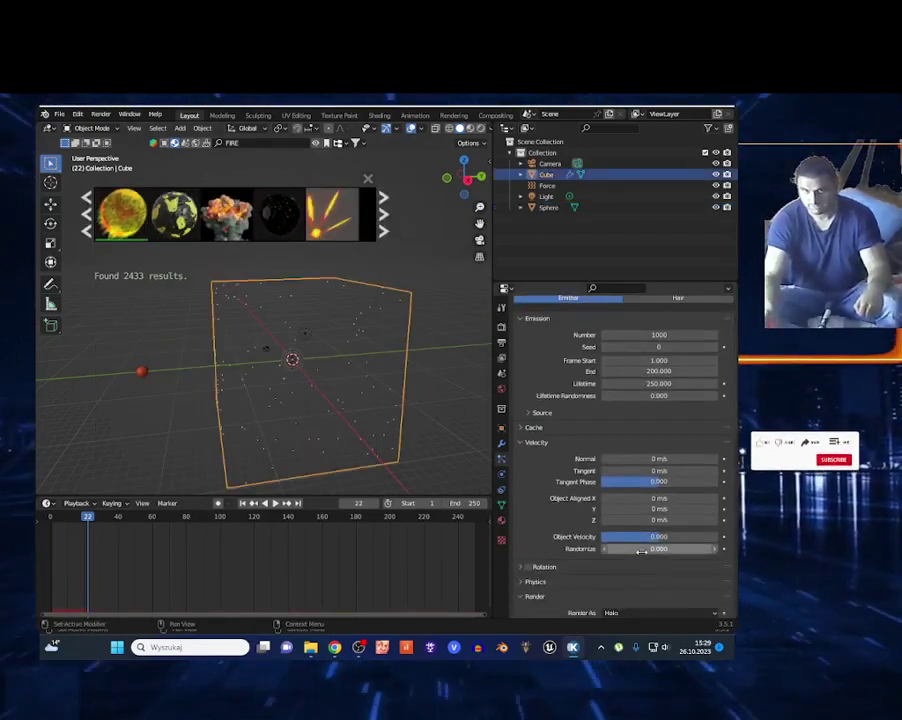
{"action": "left_click", "coordinate": [651, 437]}
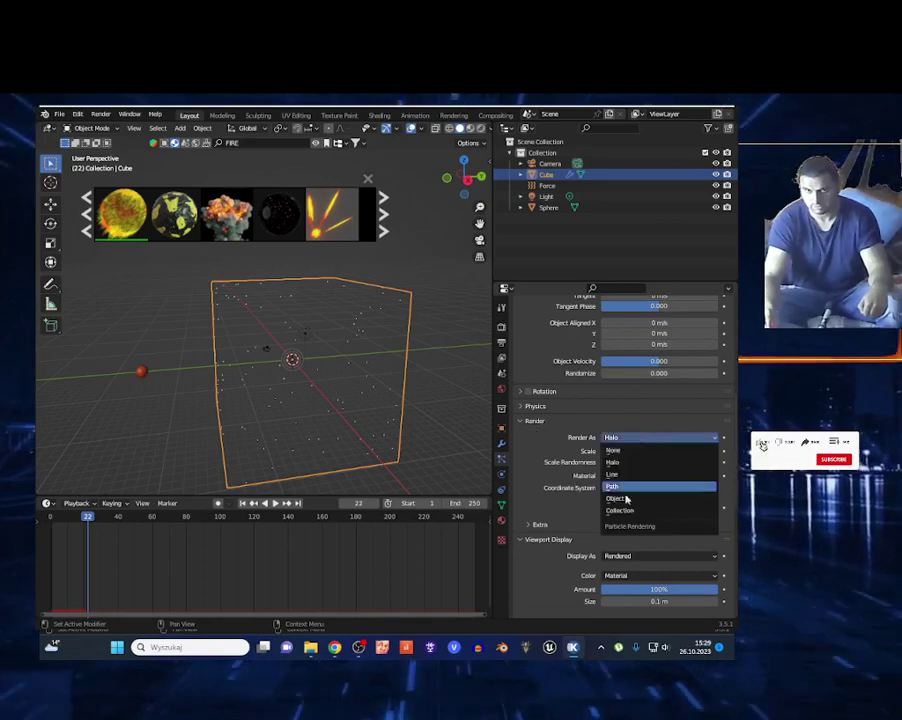
{"action": "left_click", "coordinate": [628, 501]}
{"action": "left_click", "coordinate": [713, 518]}
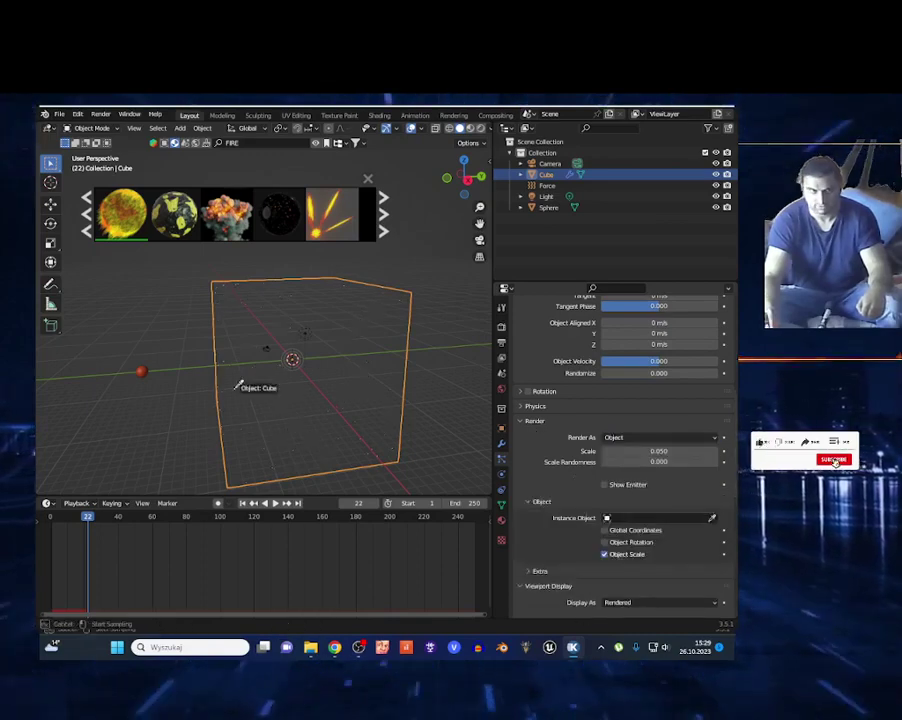
{"action": "left_click", "coordinate": [141, 372]}
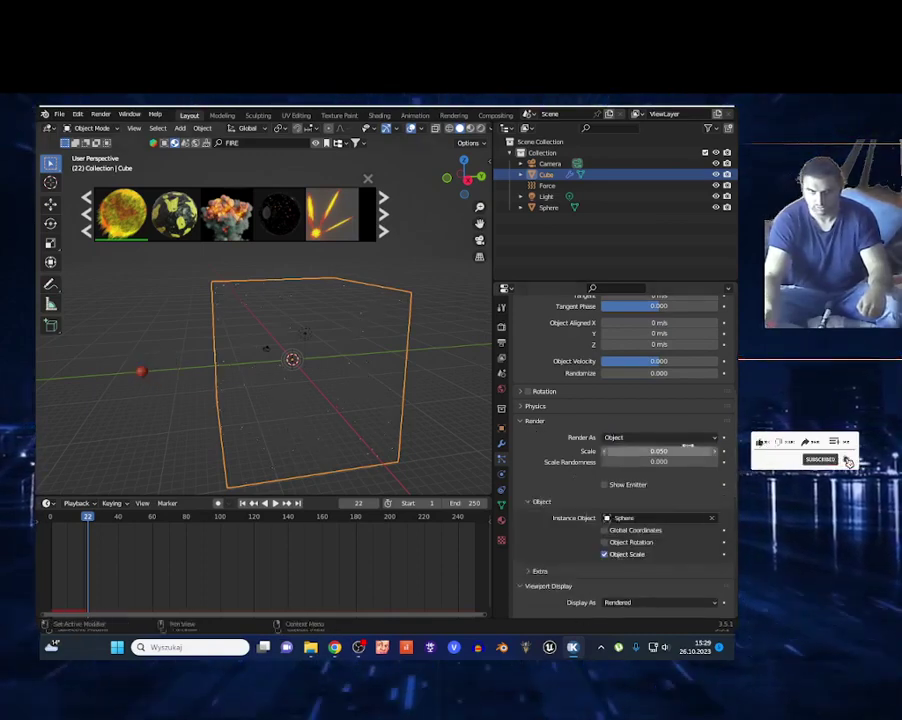
{"action": "left_click_drag", "start_coordinate": [645, 451], "coordinate": [590, 452]}
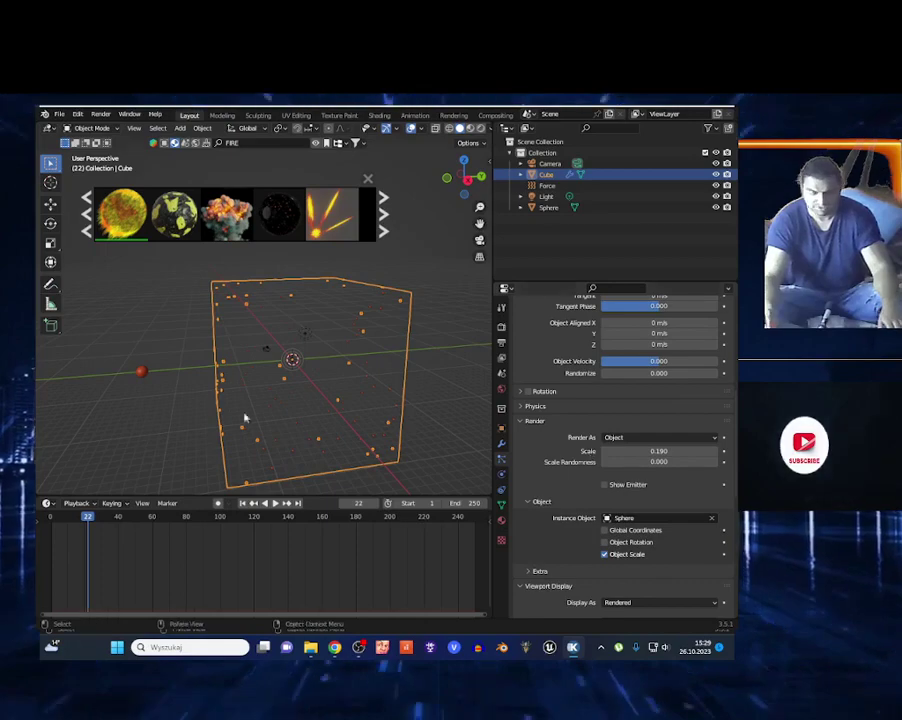
- Play the animation and fly into the cube to inspect the sphere-shaped particles
{"action": "key", "text": "space"}
{"action": "key", "text": "shift+grave"}
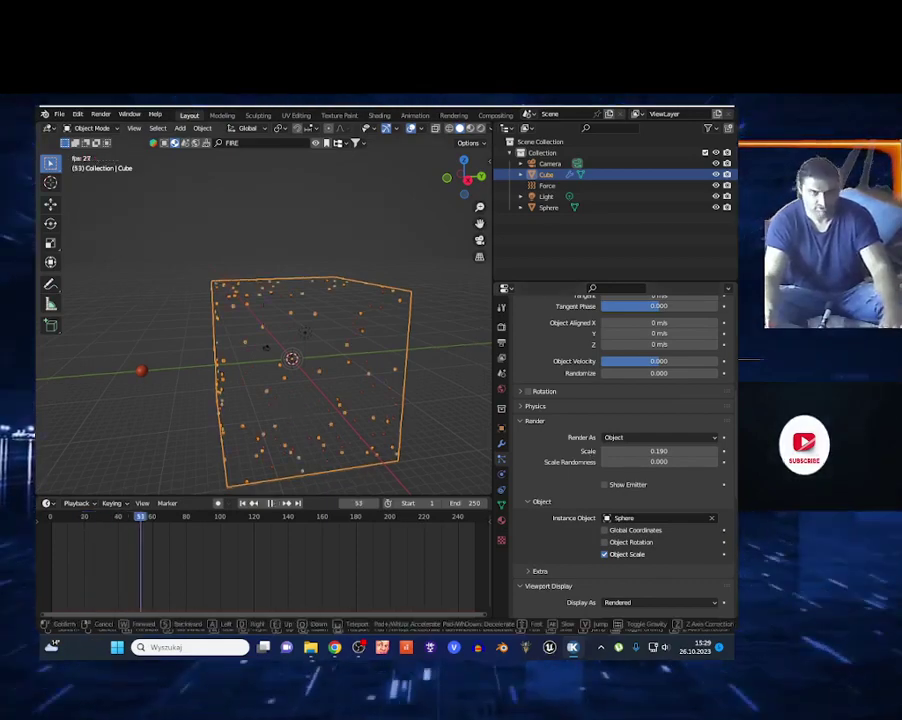
{"action": "key", "text": "w"}
{"action": "left_click", "coordinate": [304, 405]}
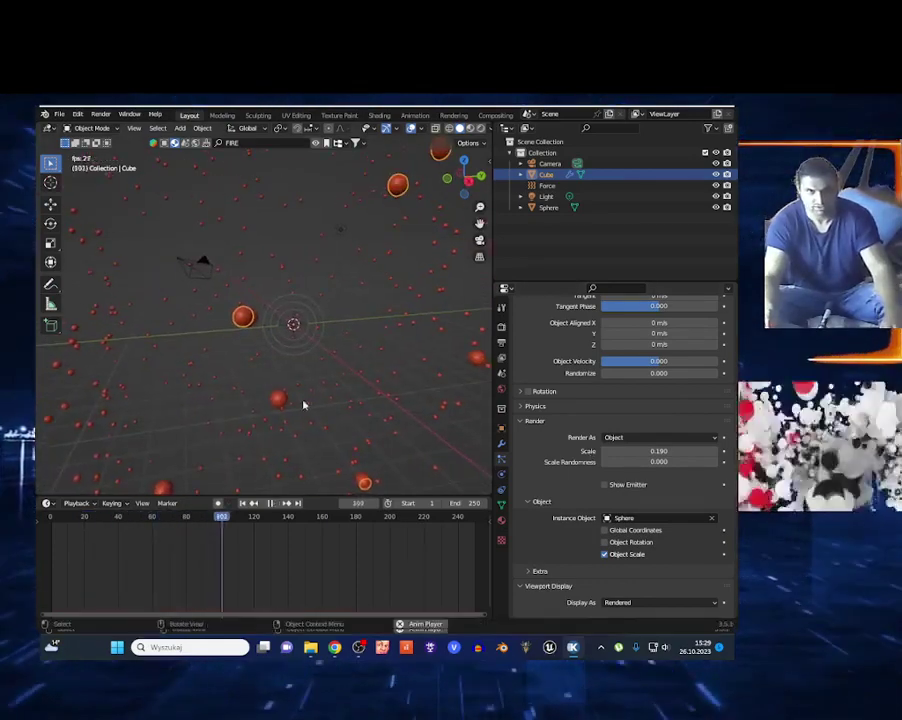
{"action": "key", "text": "space"}
- Switch the viewport to rendered shading and set the particles' scale randomness to 0.944
{"action": "left_click", "coordinate": [481, 129]}
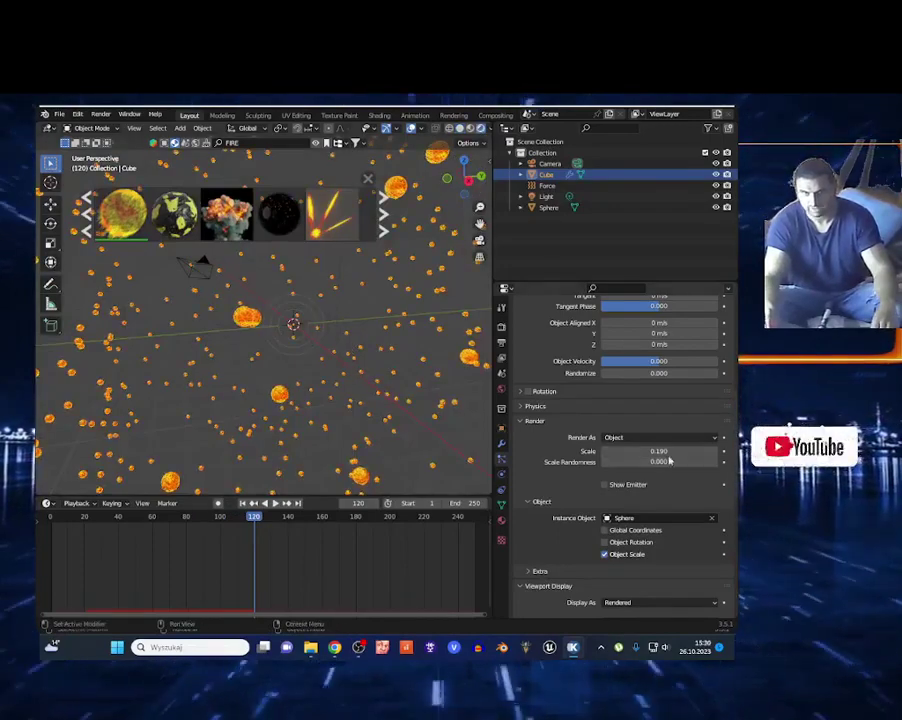
{"action": "left_click_drag", "start_coordinate": [660, 462], "coordinate": [708, 462]}
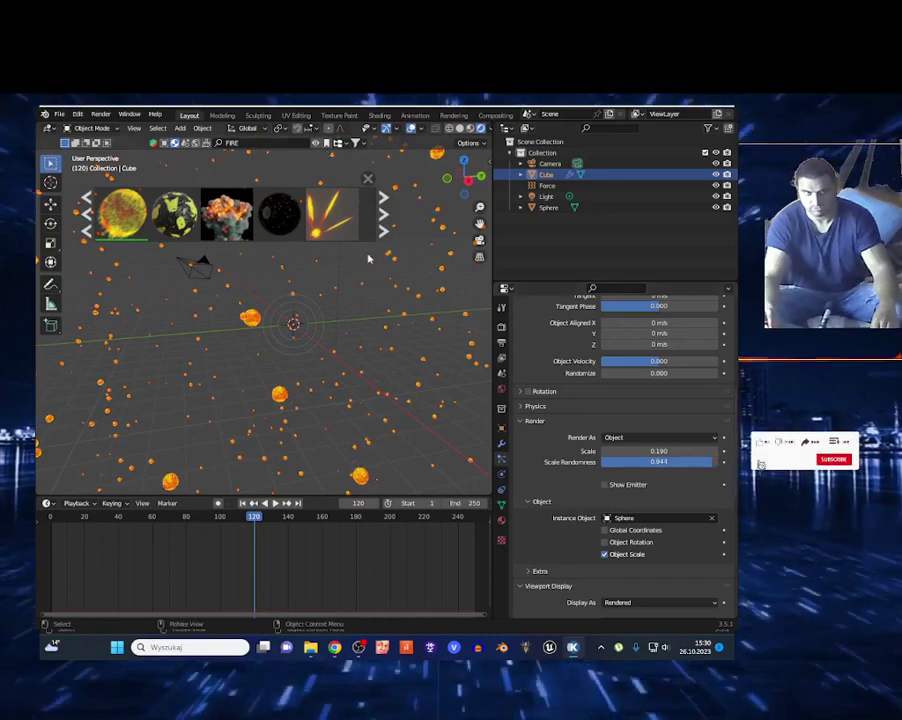
- Browse further pages of FIRE materials in the library and hide the asset bar
{"action": "left_click", "coordinate": [384, 226]}
{"action": "mouse_move", "coordinate": [205, 217]}
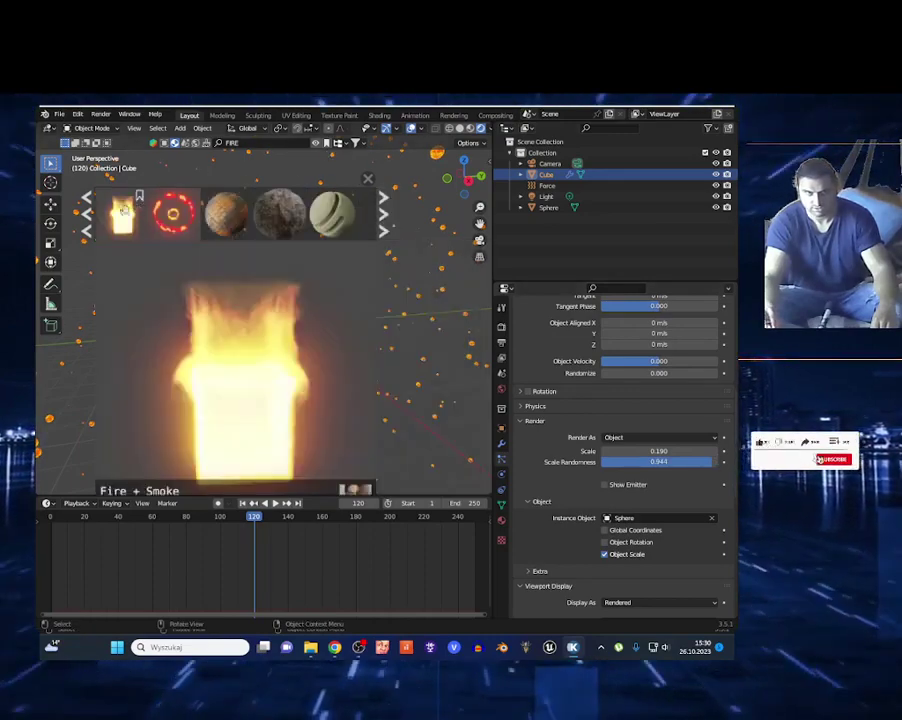
{"action": "left_click_drag", "start_coordinate": [377, 223], "coordinate": [387, 219]}
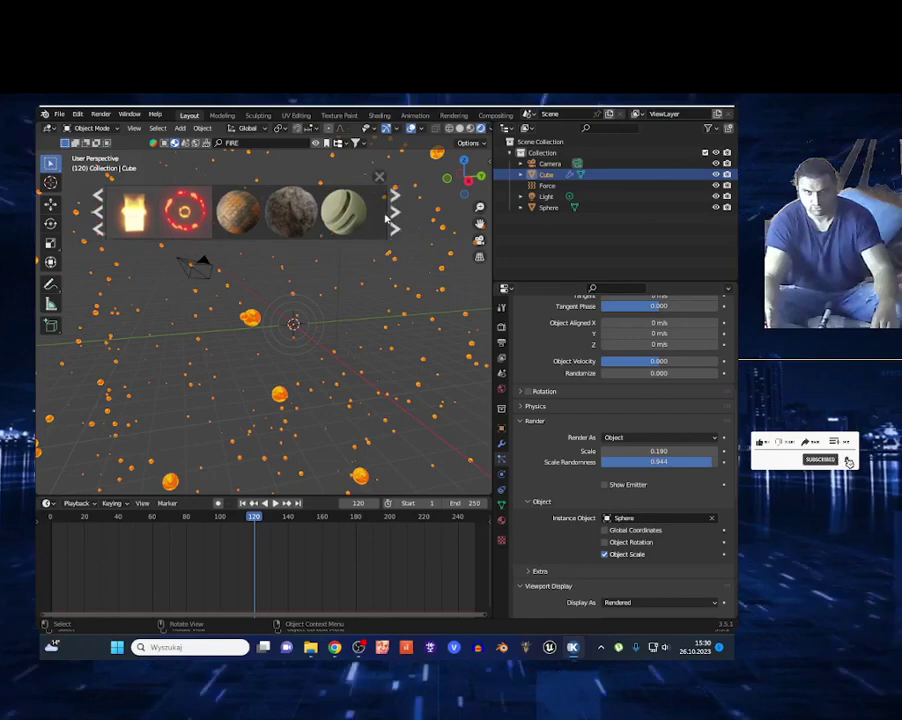
{"action": "left_click", "coordinate": [396, 219]}
{"action": "mouse_move", "coordinate": [232, 217]}
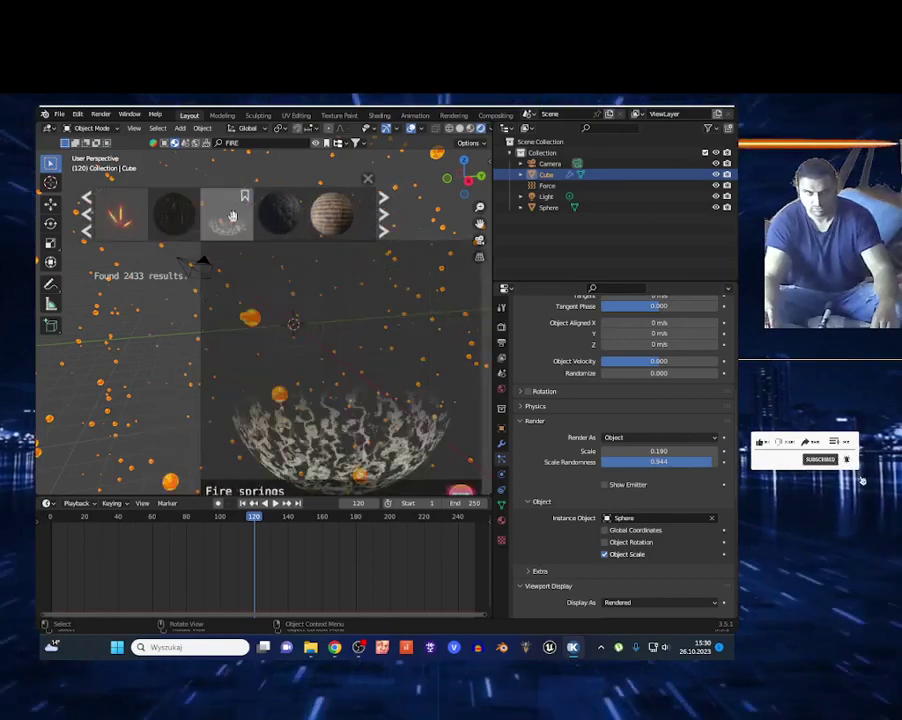
{"action": "left_click", "coordinate": [317, 145]}
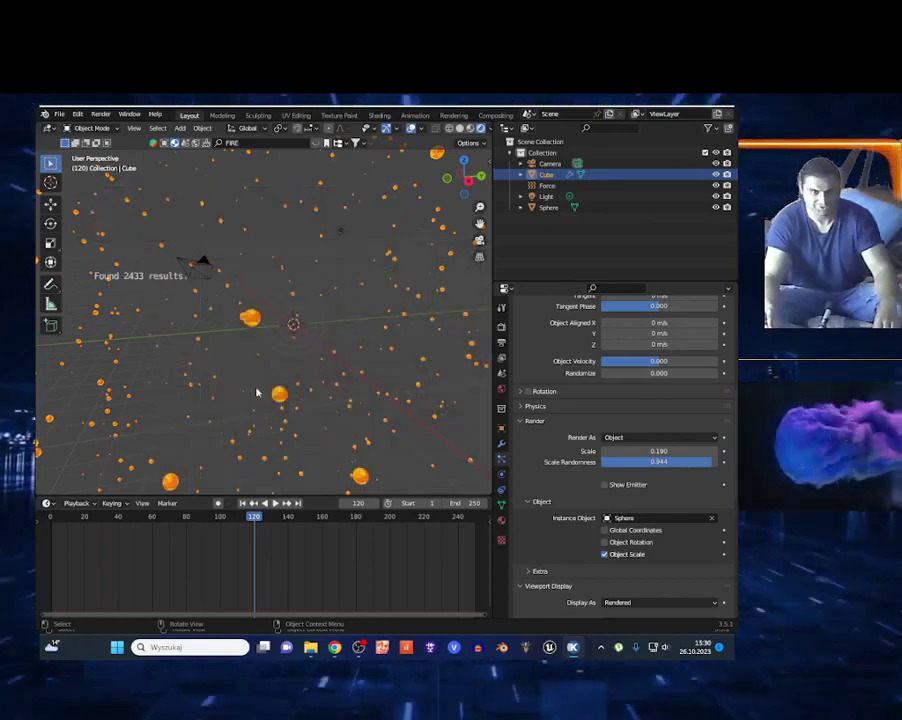
- Play the animation, fly through the fire spheres and back out to view the whole cube, and enlarge the viewport above the timeline
{"action": "key", "text": "space"}
{"action": "key", "text": "shift+grave"}
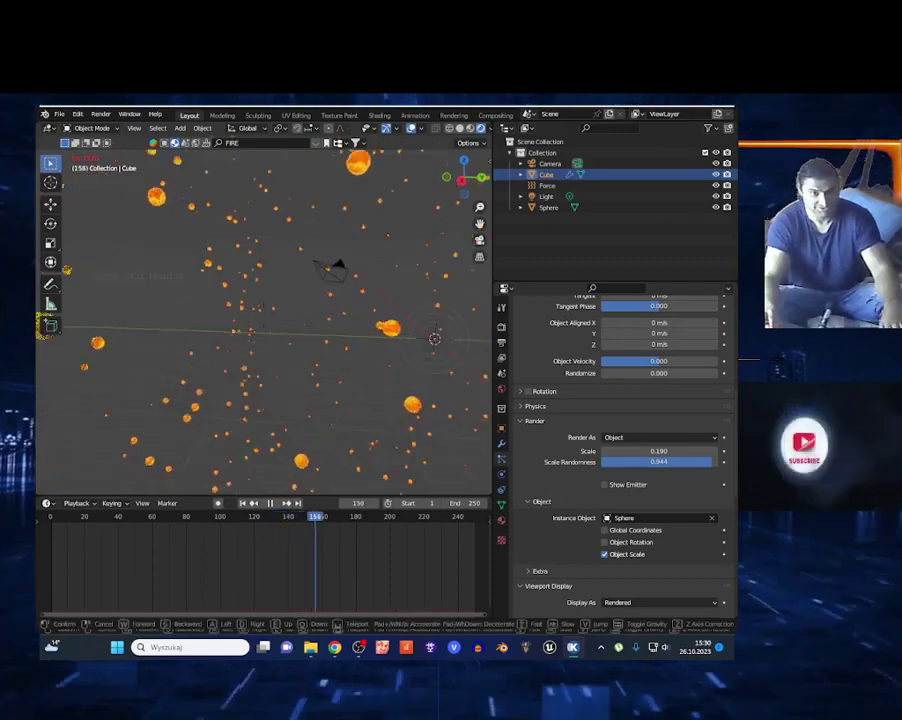
{"action": "key", "text": "w"}
{"action": "key", "text": "w"}
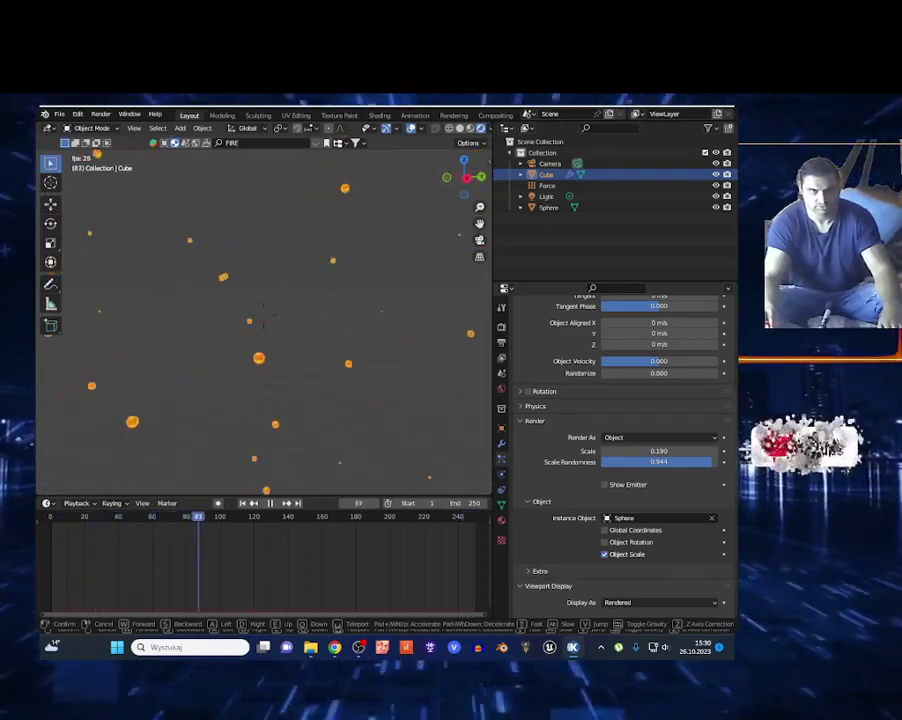
{"action": "left_click", "coordinate": [250, 425]}
{"action": "scroll", "coordinate": [282, 390], "scroll_direction": "down", "scroll_amount": 5}
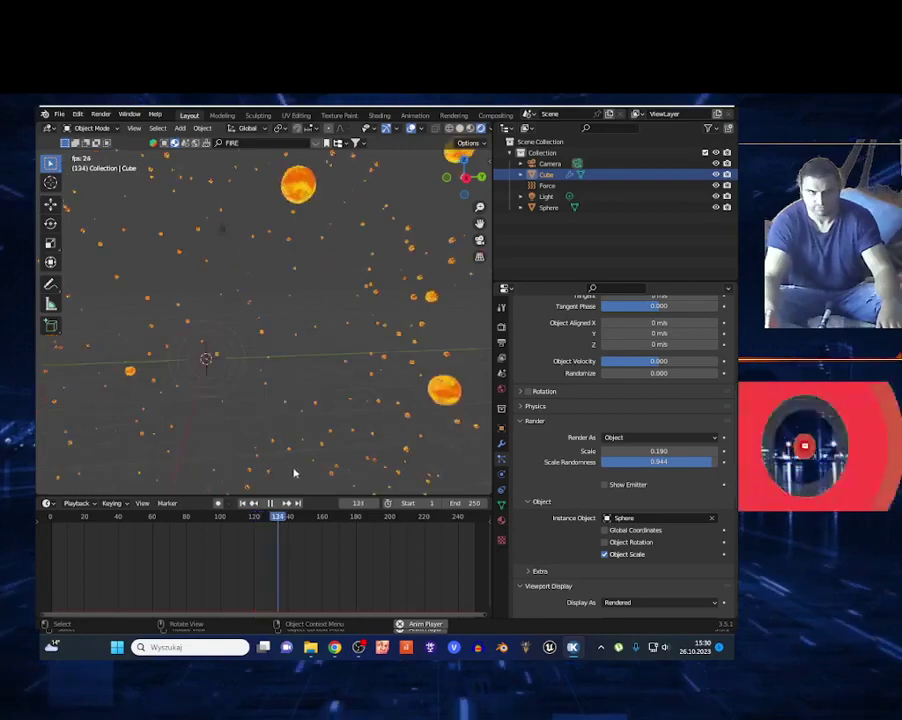
{"action": "scroll", "coordinate": [284, 408], "scroll_direction": "down", "scroll_amount": 5}
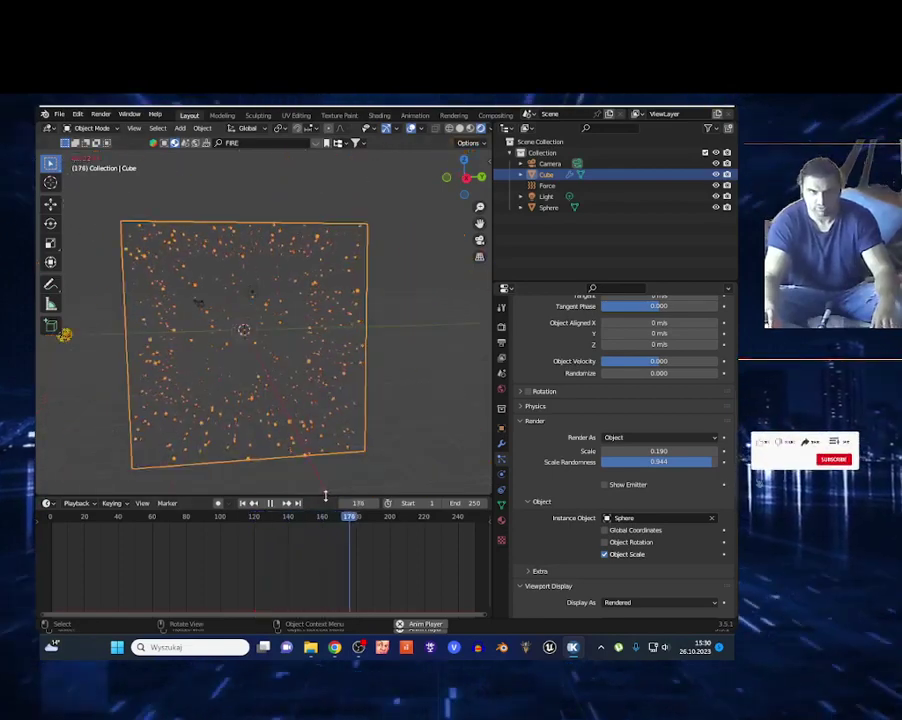
{"action": "left_click_drag", "start_coordinate": [325, 495], "coordinate": [325, 537]}
{"action": "key", "text": "space"}
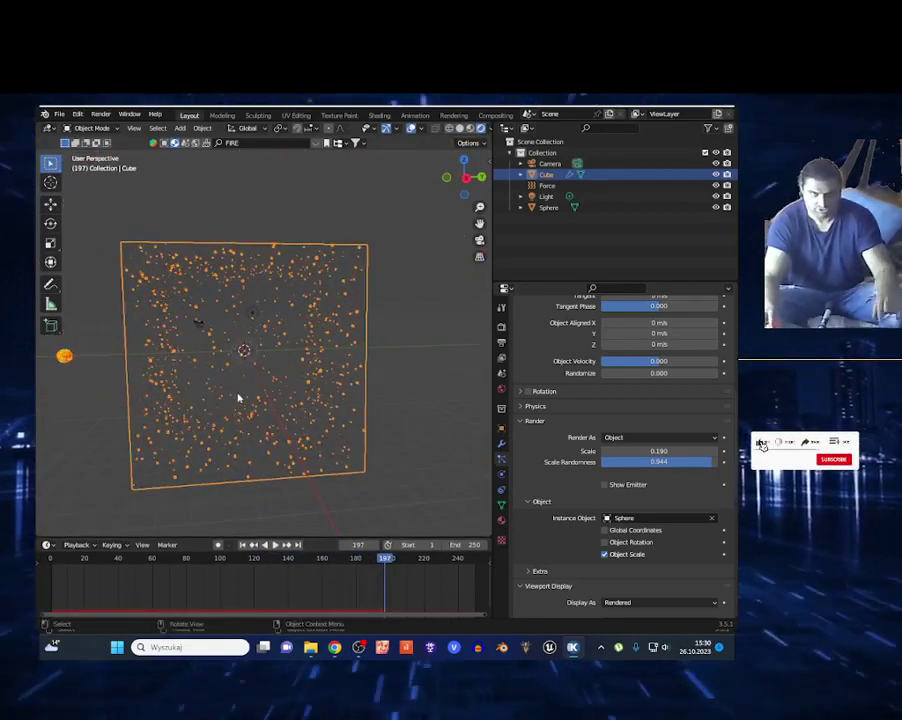
- Delete the Force object and replay the animation from frame 0
{"action": "left_click", "coordinate": [546, 186]}
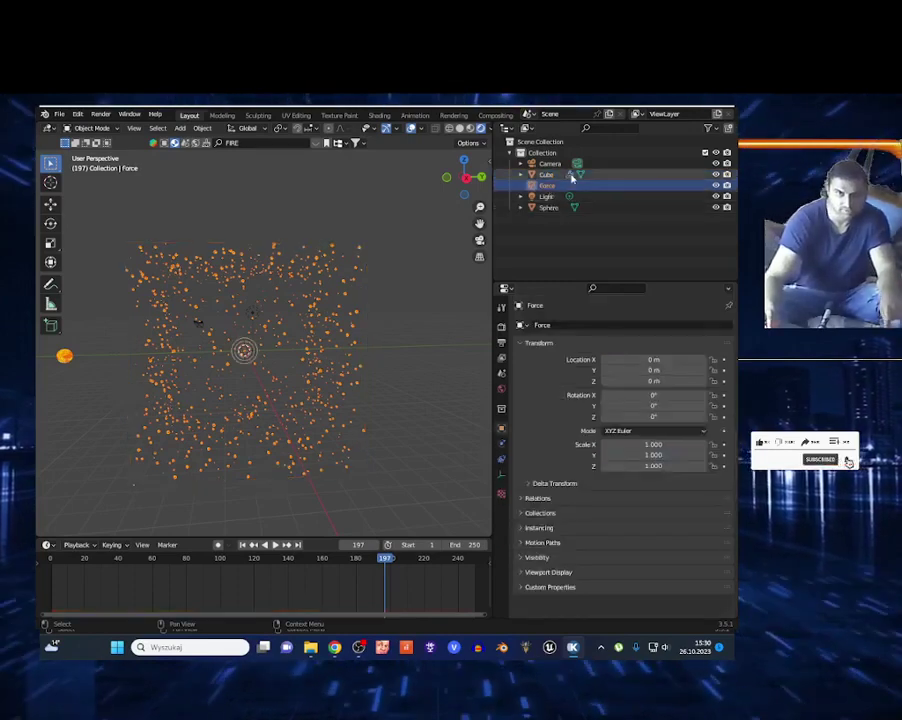
{"action": "key", "text": "x"}
{"action": "left_click", "coordinate": [173, 347]}
{"action": "left_click", "coordinate": [54, 573]}
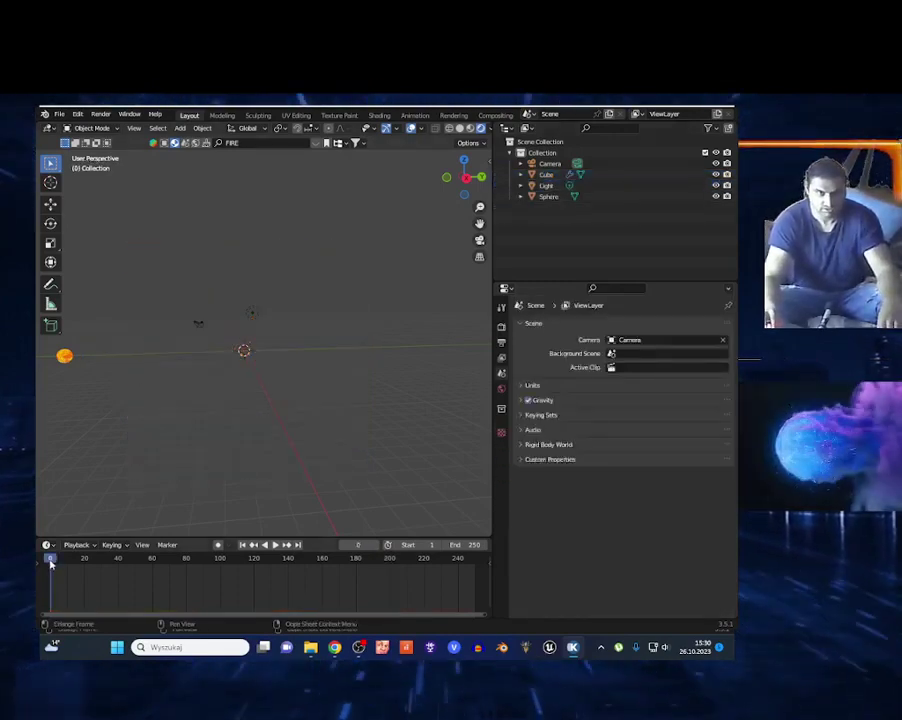
{"action": "key", "text": "space"}
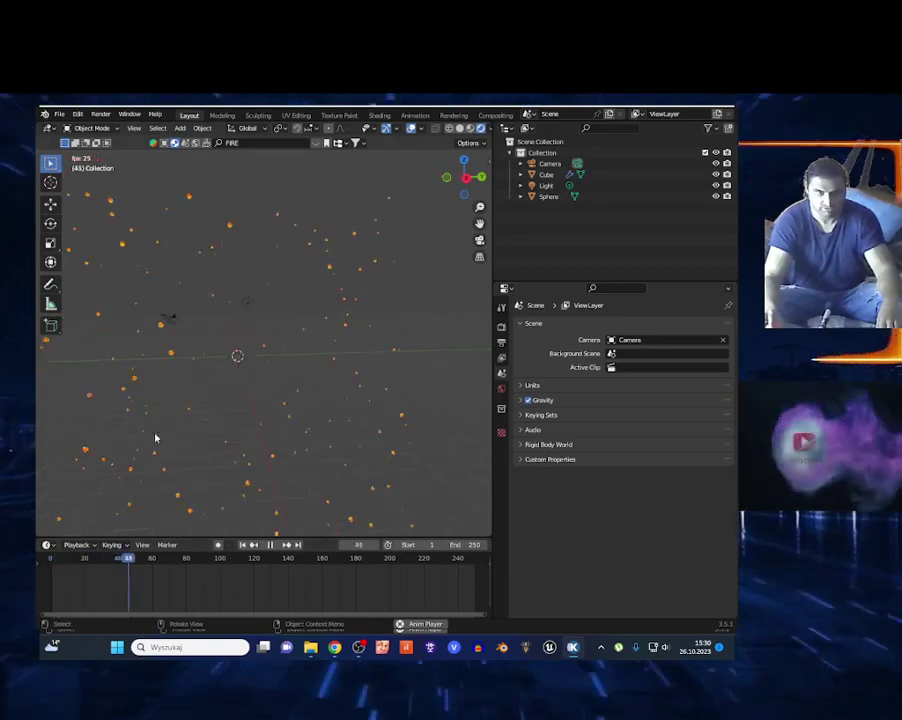
- Set the cube's particle Object Aligned velocity to -0.53 m/s in X and -0.65 m/s in Y
{"action": "left_click", "coordinate": [279, 382]}
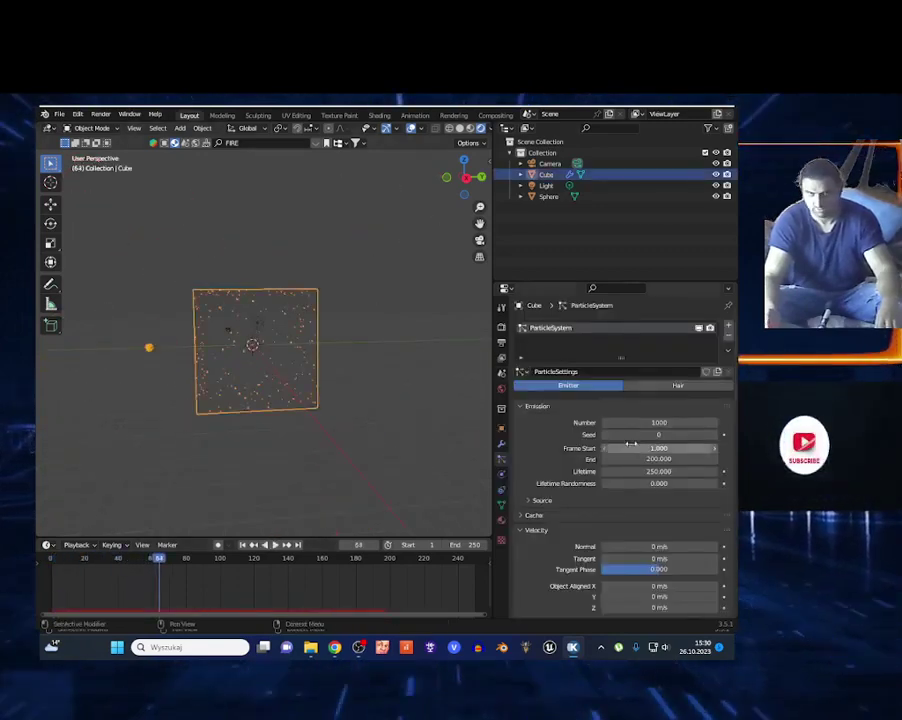
{"action": "scroll", "coordinate": [576, 548], "scroll_direction": "down", "scroll_amount": 2}
{"action": "scroll", "coordinate": [542, 482], "scroll_direction": "down", "scroll_amount": 1}
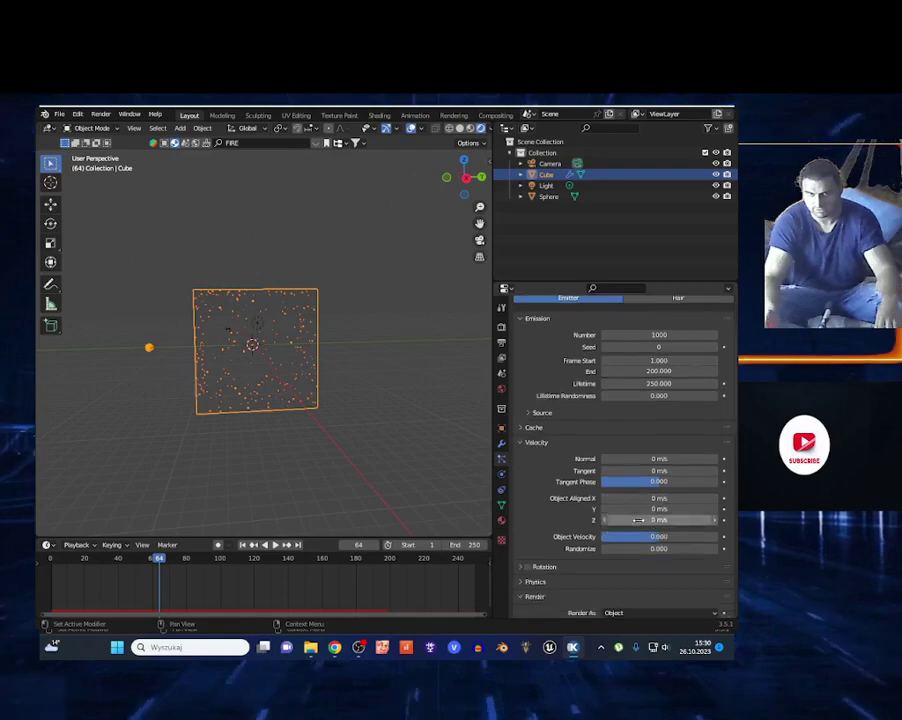
{"action": "left_click_drag", "start_coordinate": [660, 497], "coordinate": [648, 497]}
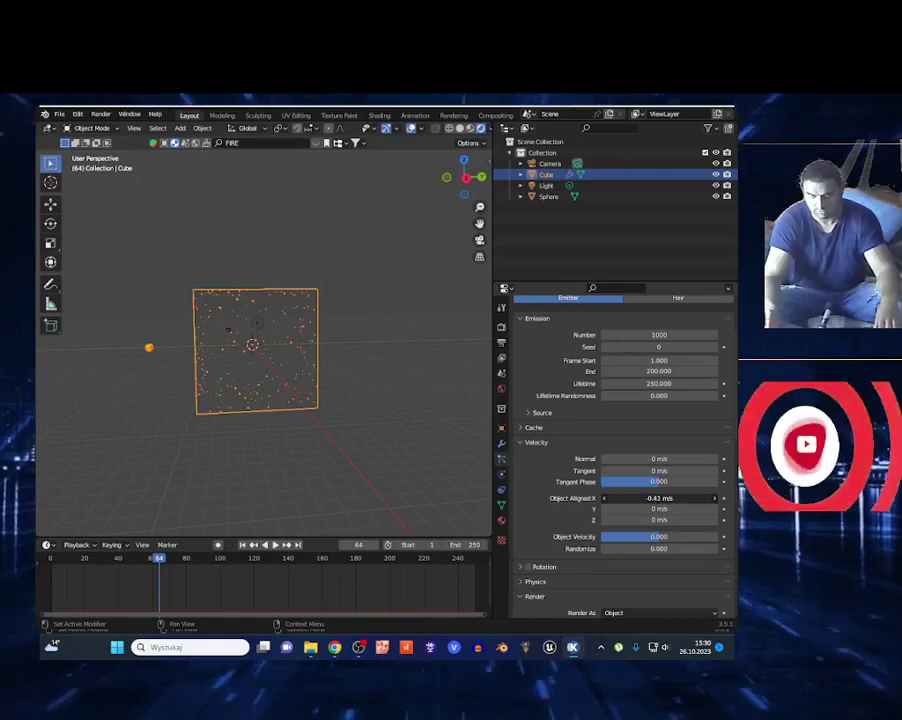
{"action": "left_click_drag", "start_coordinate": [612, 498], "coordinate": [607, 498]}
{"action": "left_click_drag", "start_coordinate": [660, 509], "coordinate": [608, 509]}
- Play the animation and fly into the cube to inspect the particles' new sideways motion
{"action": "key", "text": "space"}
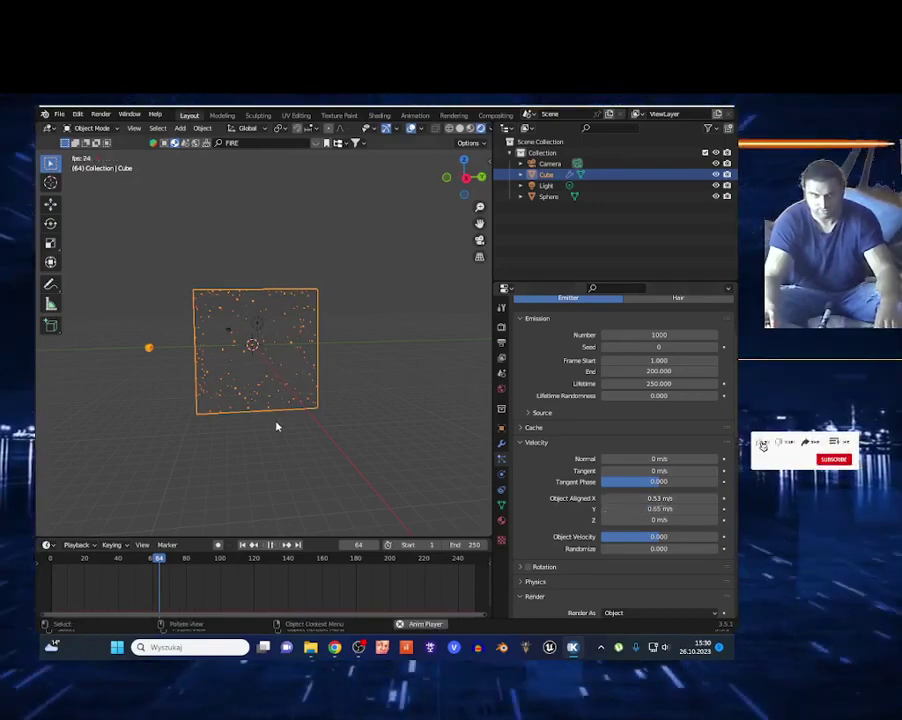
{"action": "key", "text": "shift+grave"}
{"action": "key", "text": "w"}
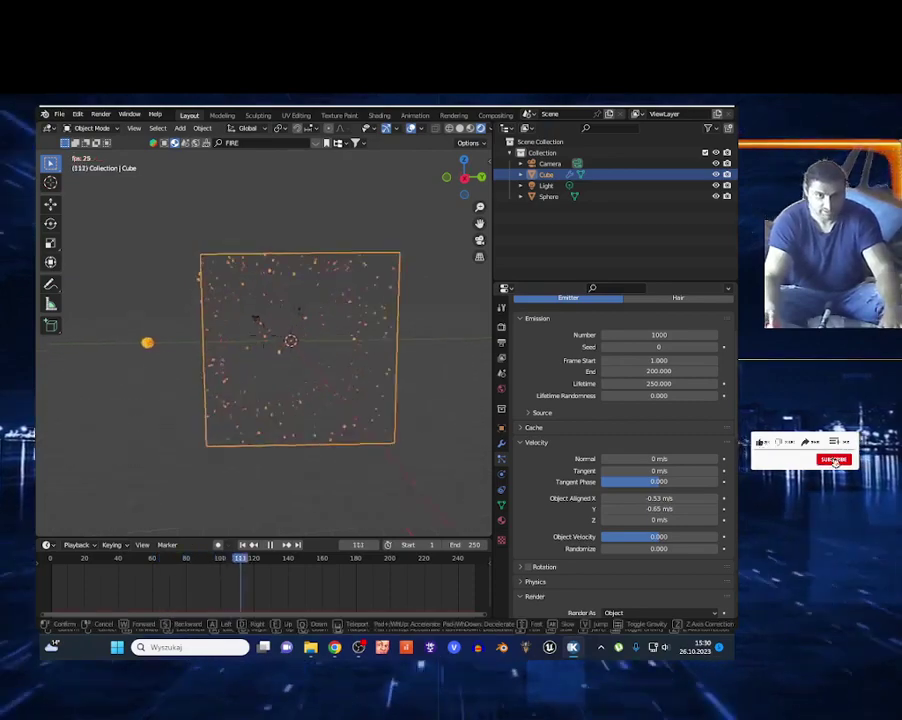
{"action": "key", "text": "w"}
{"action": "key", "text": "w"}
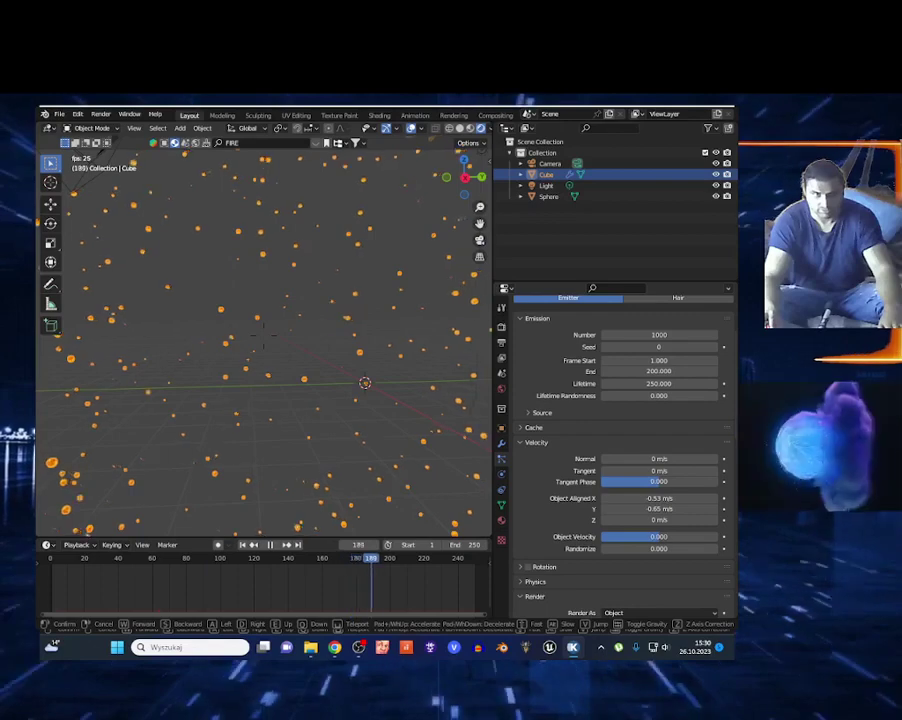
{"action": "left_click", "coordinate": [278, 427]}
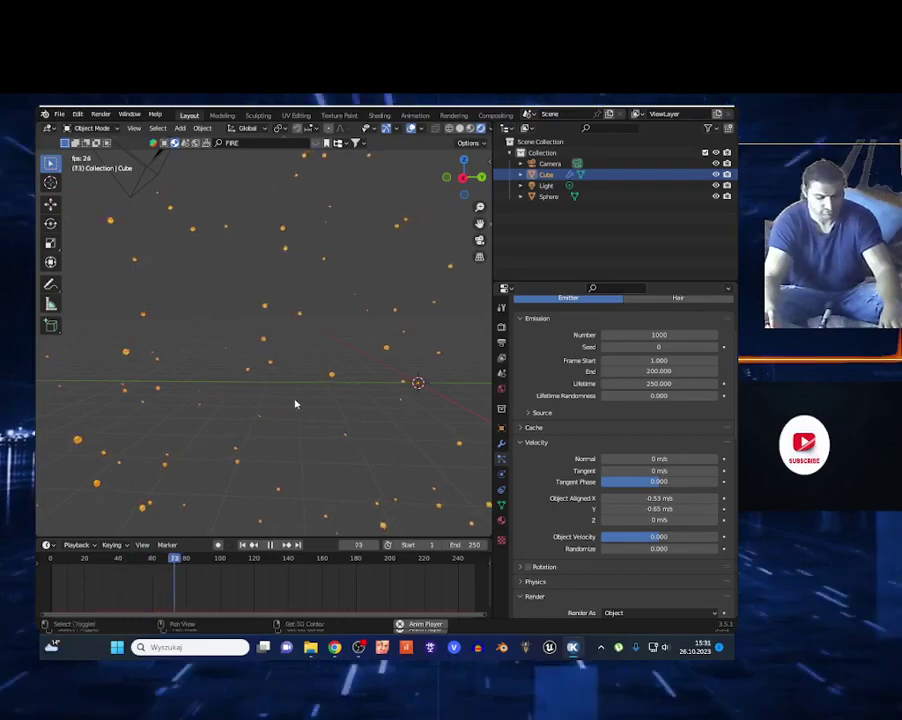
- Fly around among the drifting particles and back out of the cube to check their motion from outside
{"action": "key", "text": "shift+grave"}
{"action": "key", "text": "w"}
{"action": "key", "text": "s"}
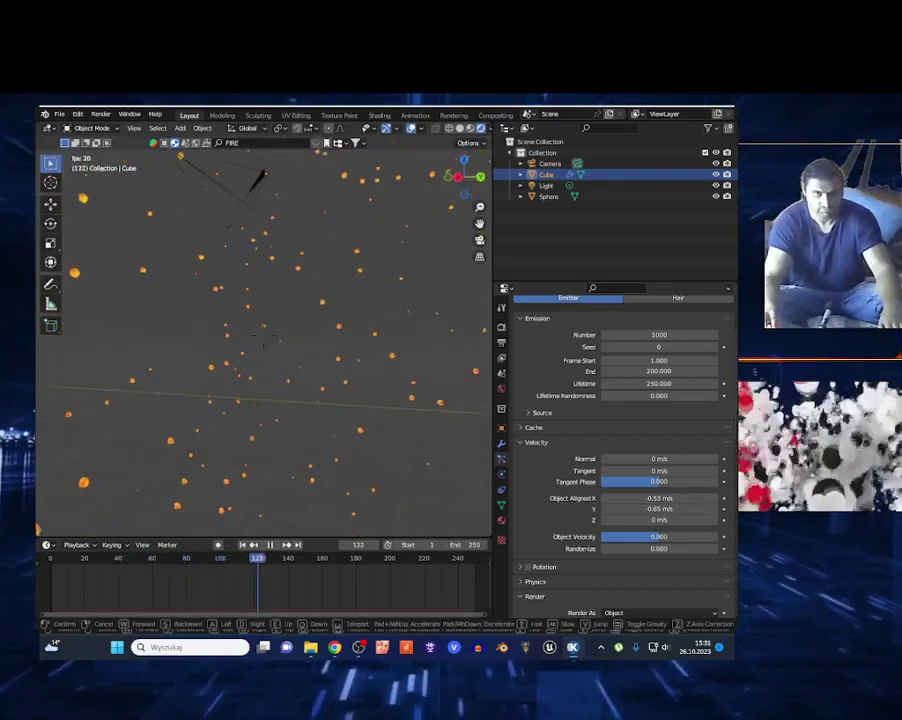
{"action": "left_click", "coordinate": [296, 403]}
{"action": "key", "text": "space"}
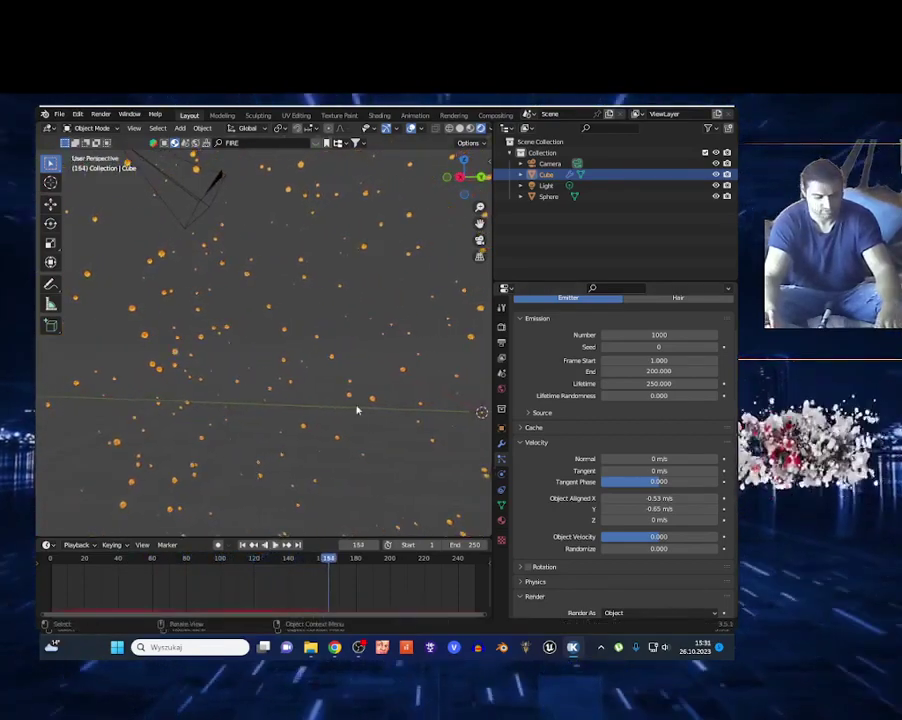
{"action": "key", "text": "shift+grave"}
{"action": "key", "text": "s"}
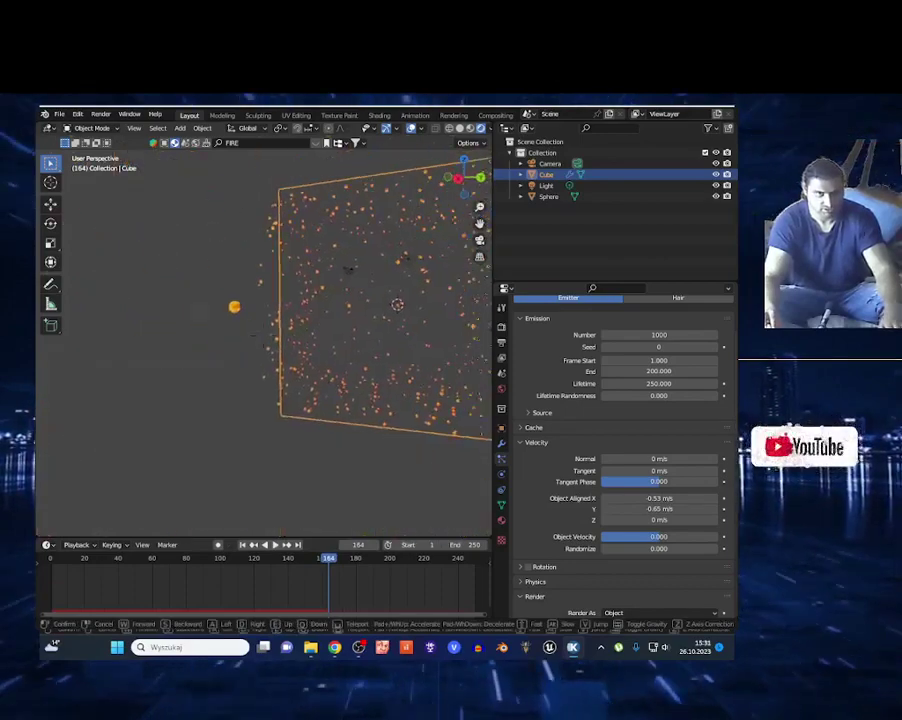
{"action": "left_click", "coordinate": [213, 377]}
{"action": "key", "text": "space"}
- Search the material library for SMAKE, apply Volumetric Smoke Atmosphere to the Sphere, and play the animation from the start
{"action": "left_click", "coordinate": [203, 350]}
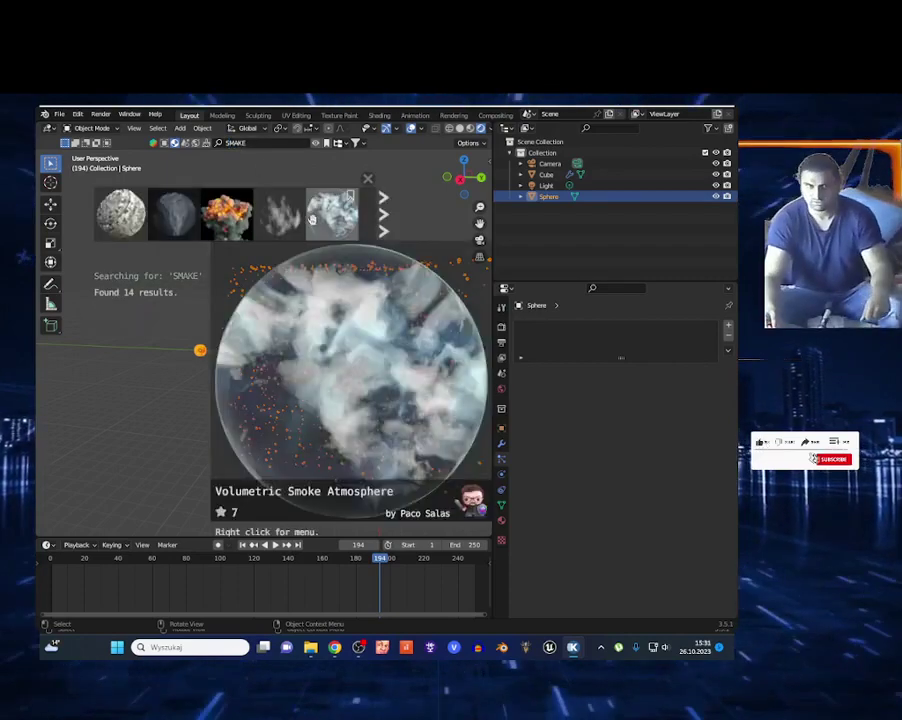
{"action": "left_click", "coordinate": [332, 213]}
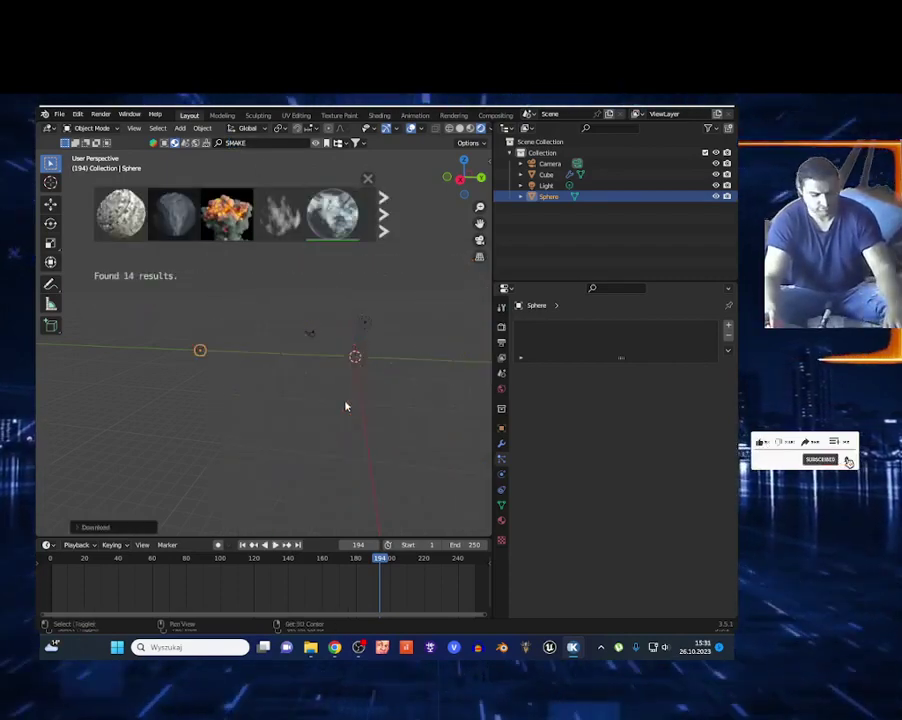
{"action": "middle_click_drag", "start_coordinate": [346, 406], "coordinate": [216, 500]}
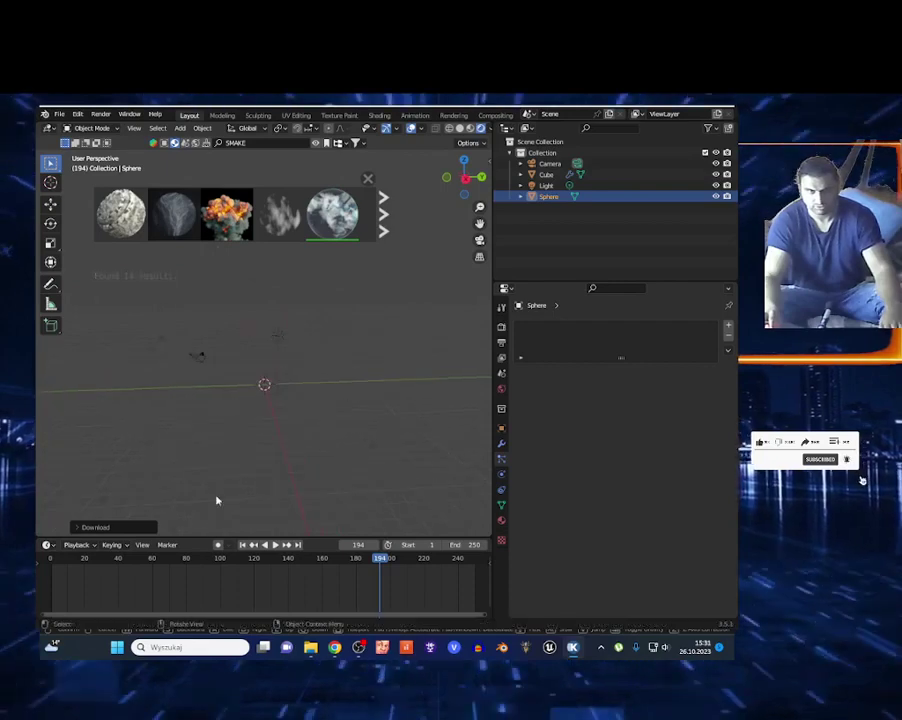
{"action": "left_click", "coordinate": [54, 568]}
{"action": "key", "text": "space"}
{"action": "scroll", "coordinate": [146, 452], "scroll_direction": "down", "scroll_amount": 3}
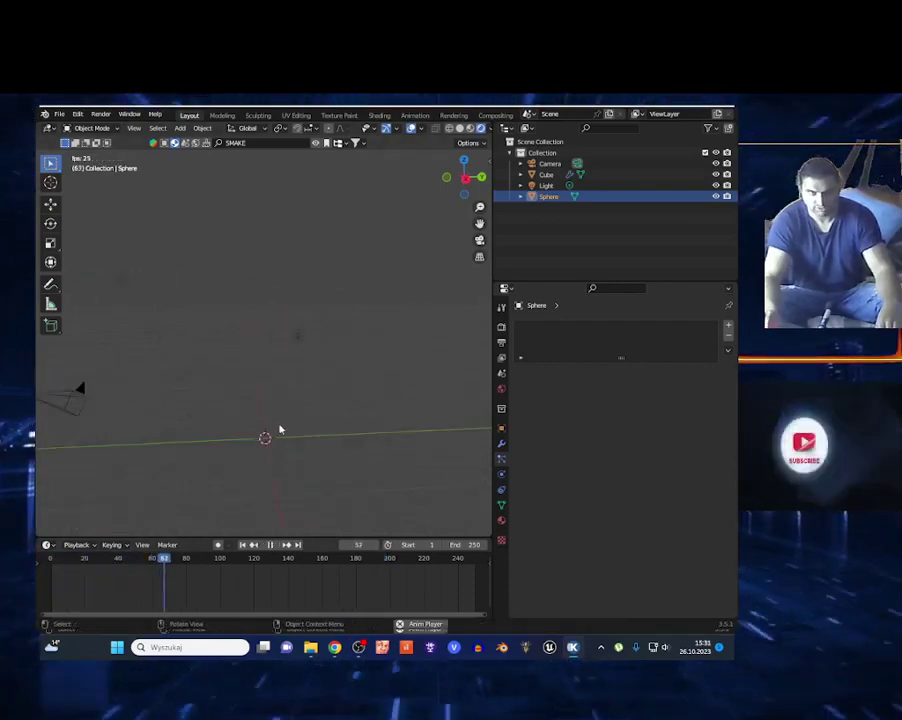
{"action": "key", "text": "space"}
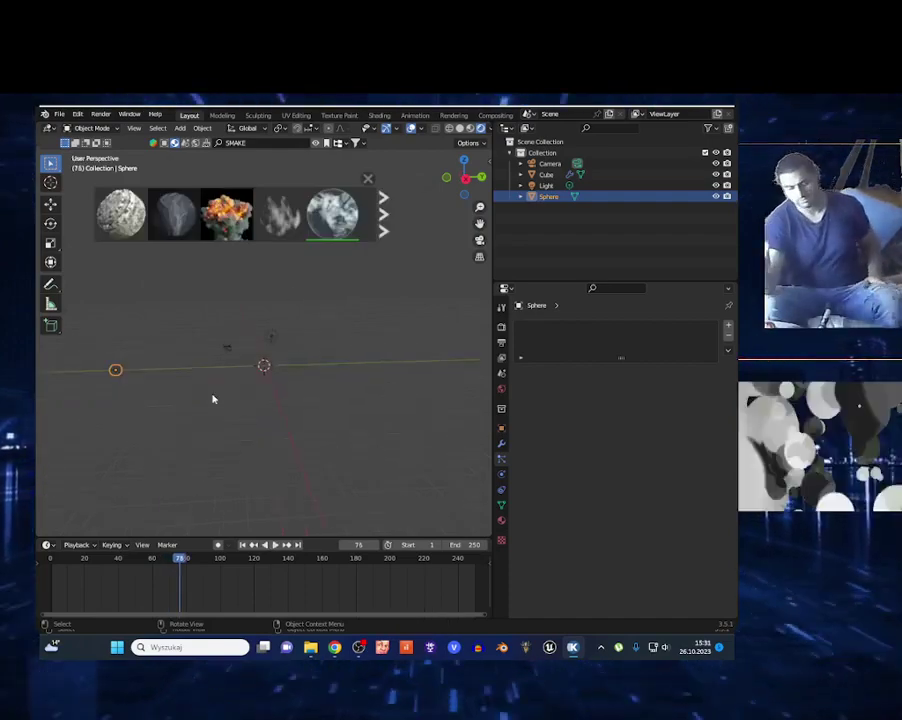
- Browse the smoke materials and apply Custom Smoke Generator to the Sphere
{"action": "mouse_move", "coordinate": [324, 221]}
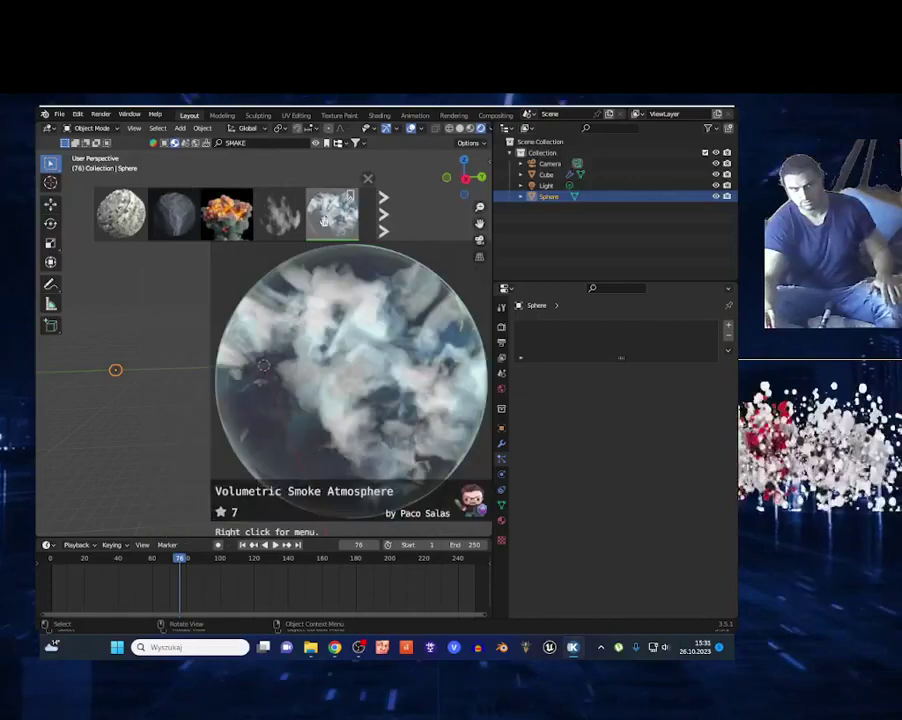
{"action": "left_click", "coordinate": [390, 224]}
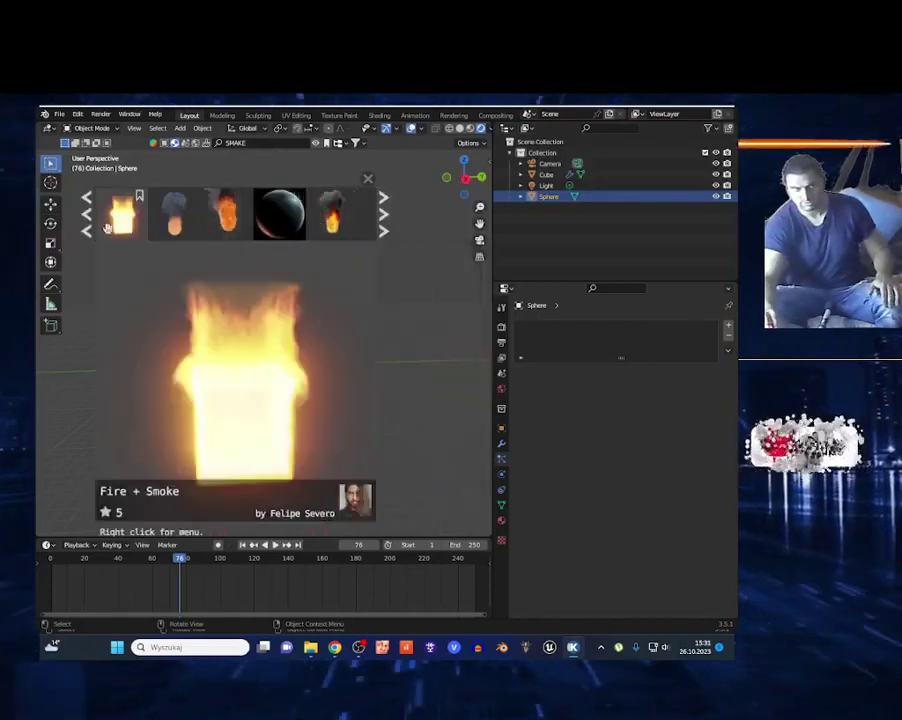
{"action": "mouse_move", "coordinate": [172, 233]}
{"action": "left_click", "coordinate": [86, 213]}
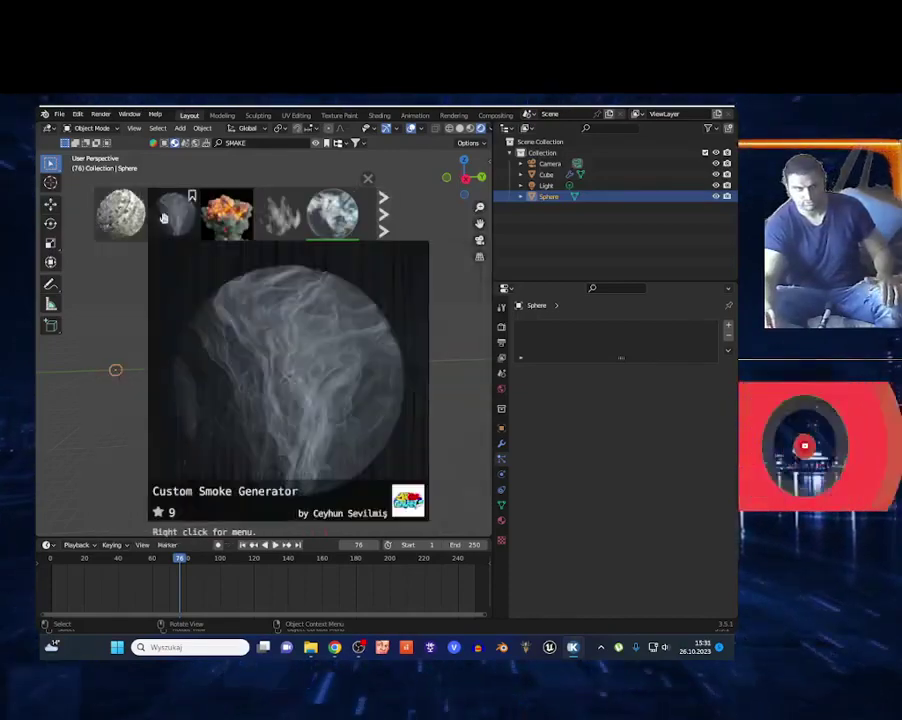
{"action": "mouse_move", "coordinate": [107, 222]}
{"action": "left_click_drag", "start_coordinate": [107, 222], "coordinate": [149, 376]}
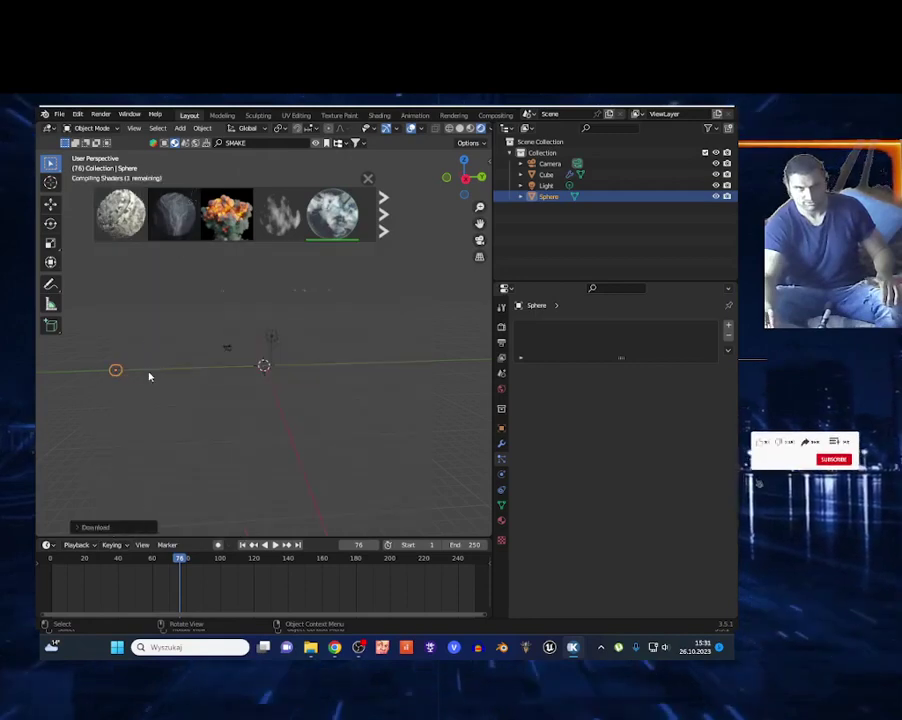
{"action": "scroll", "coordinate": [308, 407], "scroll_direction": "up", "scroll_amount": 3}
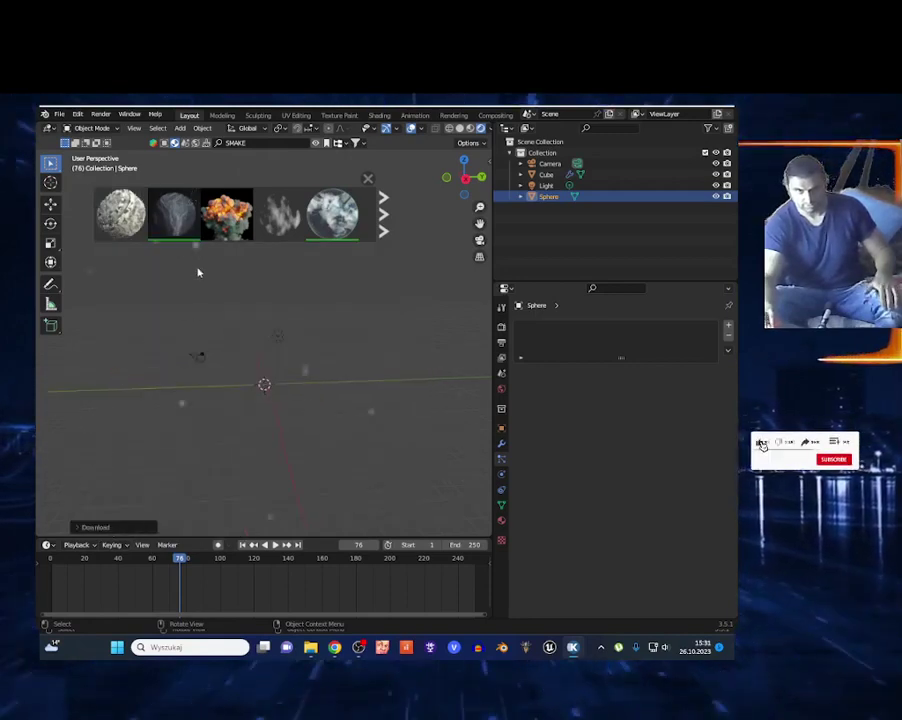
- Play the animation to inspect the smoke-textured particles up close, and restart it from the beginning
{"action": "key", "text": "space"}
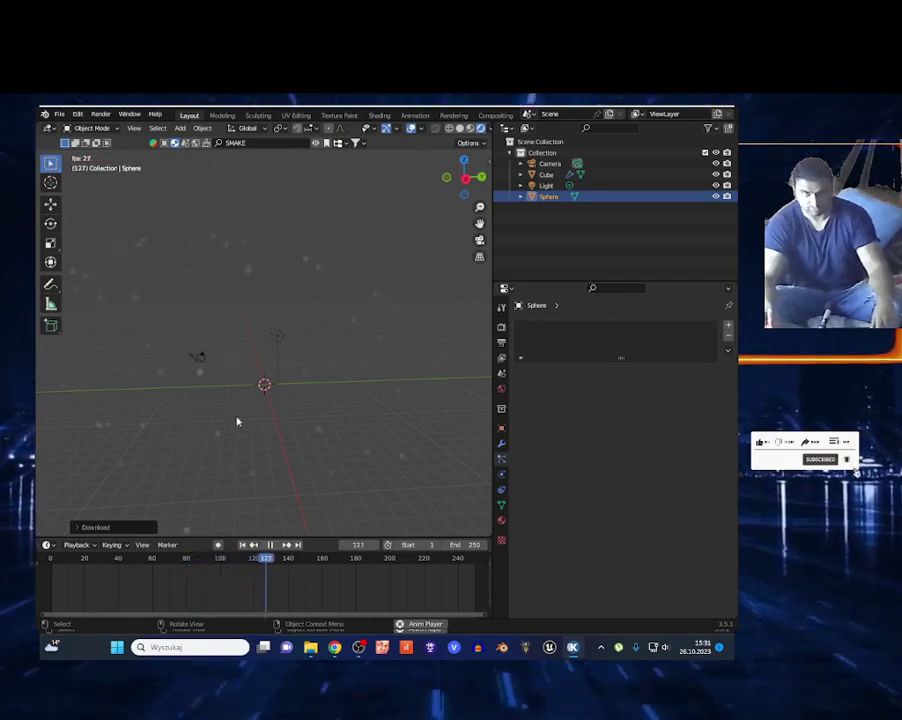
{"action": "scroll", "coordinate": [240, 425], "scroll_direction": "up", "scroll_amount": 6}
{"action": "scroll", "coordinate": [231, 459], "scroll_direction": "down", "scroll_amount": 3}
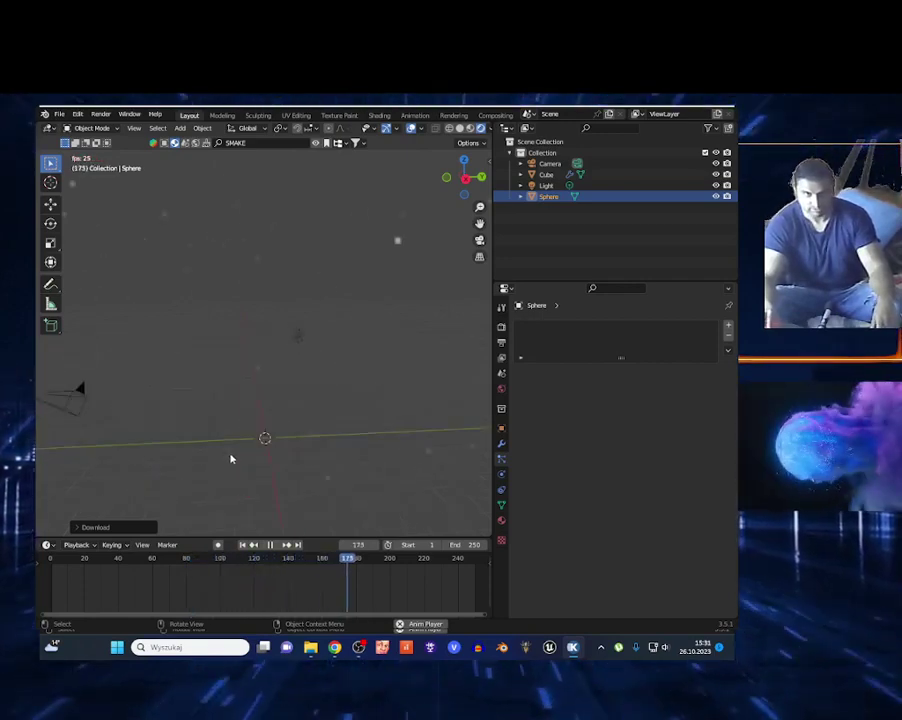
{"action": "scroll", "coordinate": [231, 459], "scroll_direction": "up", "scroll_amount": 4}
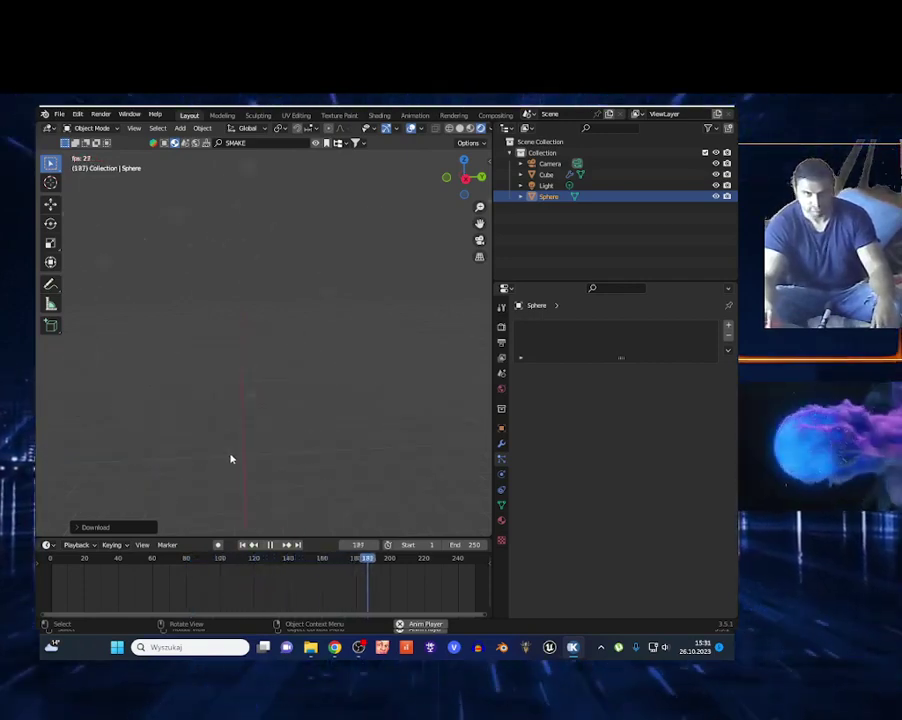
{"action": "left_click", "coordinate": [55, 560]}
{"action": "key", "text": "space"}
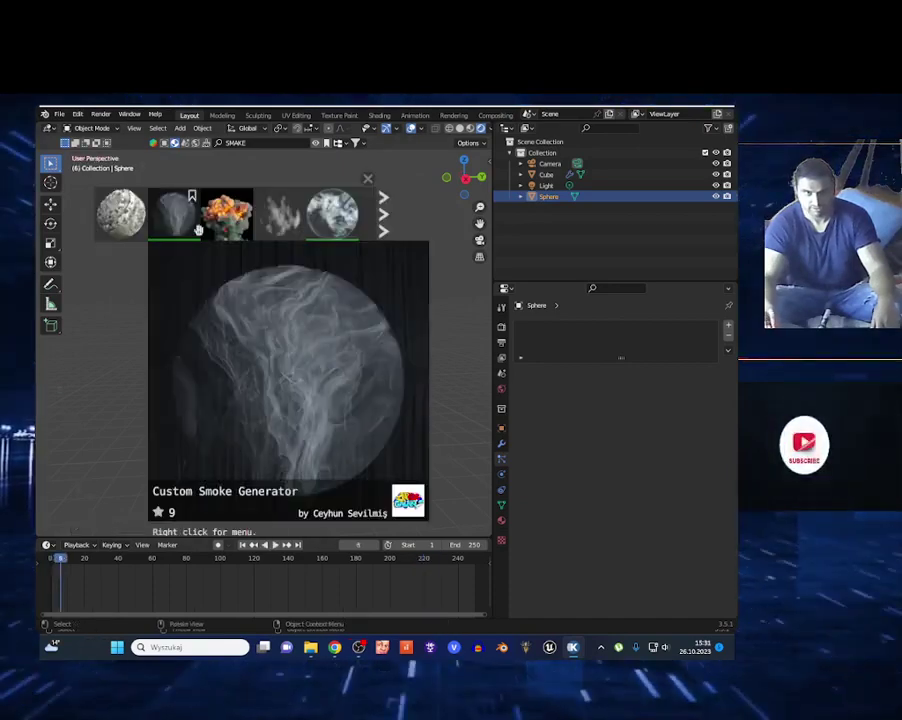
- Fly over to the original Sphere to examine its smoke material and replay the animation
{"action": "key", "text": "shift+grave"}
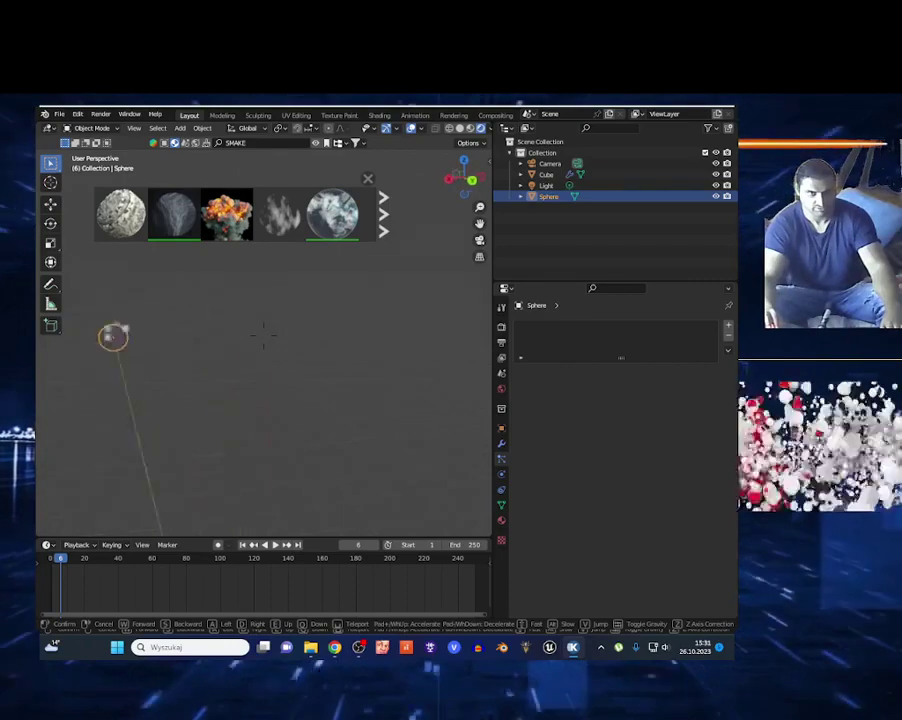
{"action": "left_click", "coordinate": [305, 439]}
{"action": "key", "text": "space"}
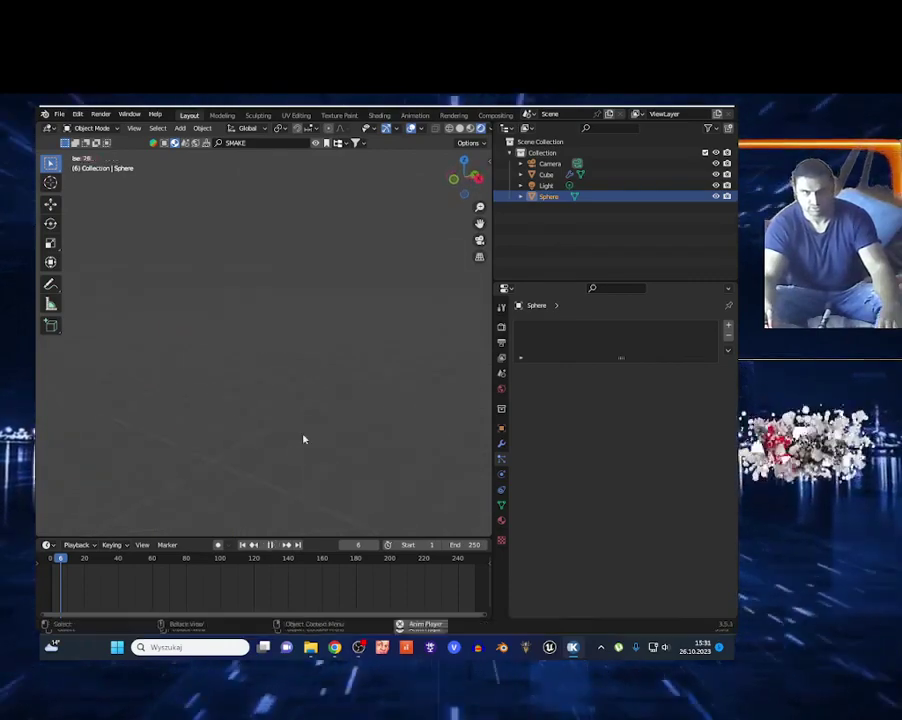
{"action": "key", "text": "space"}
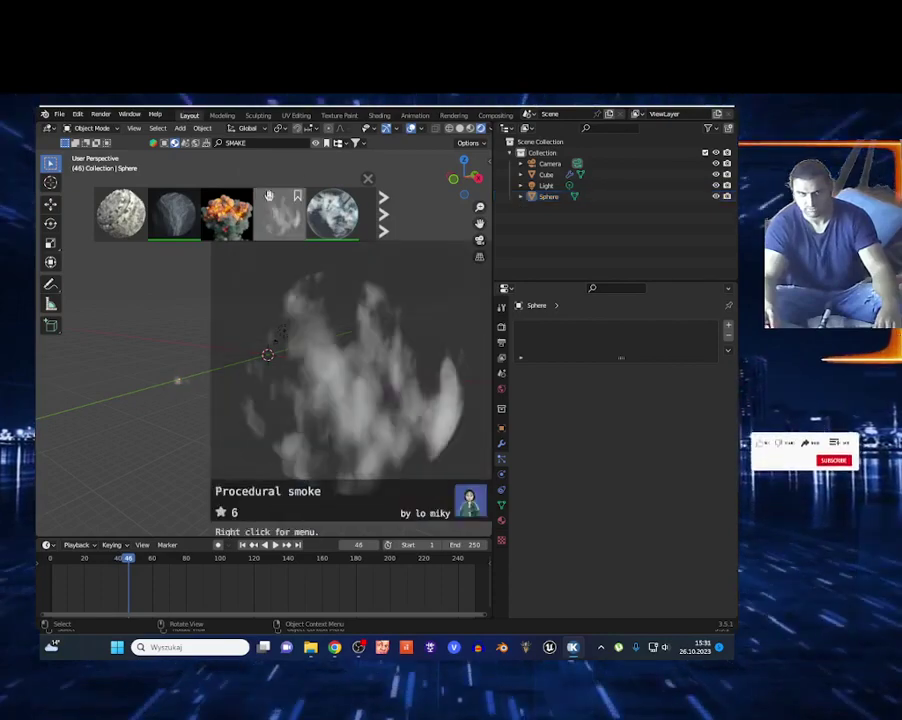
- Browse further through the smoke material results, apply the white smoke cloud material to the Sphere, and play the animation
{"action": "left_click", "coordinate": [388, 221]}
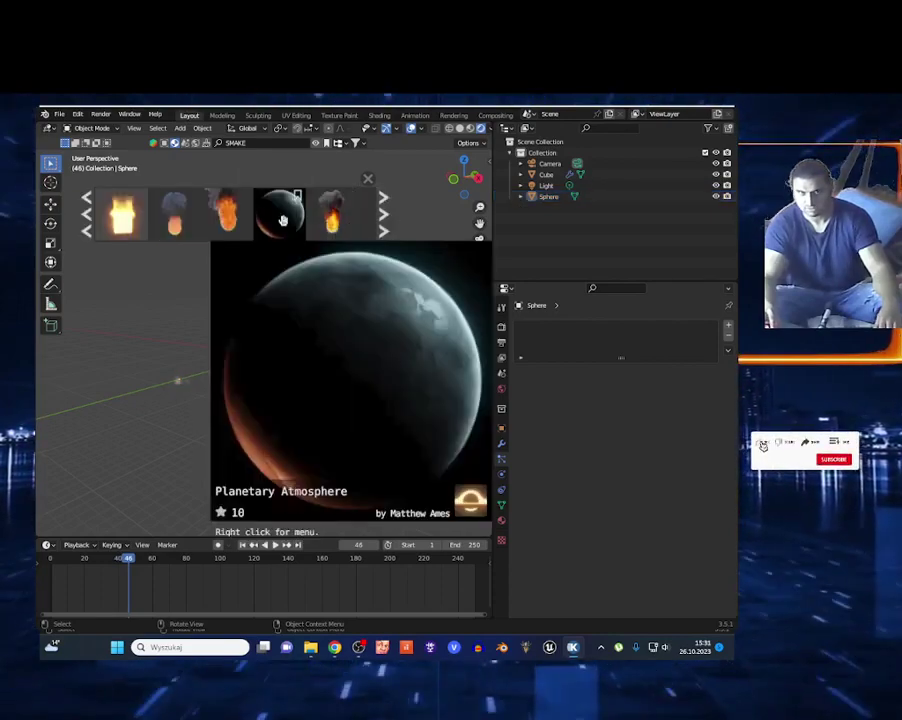
{"action": "left_click", "coordinate": [384, 228]}
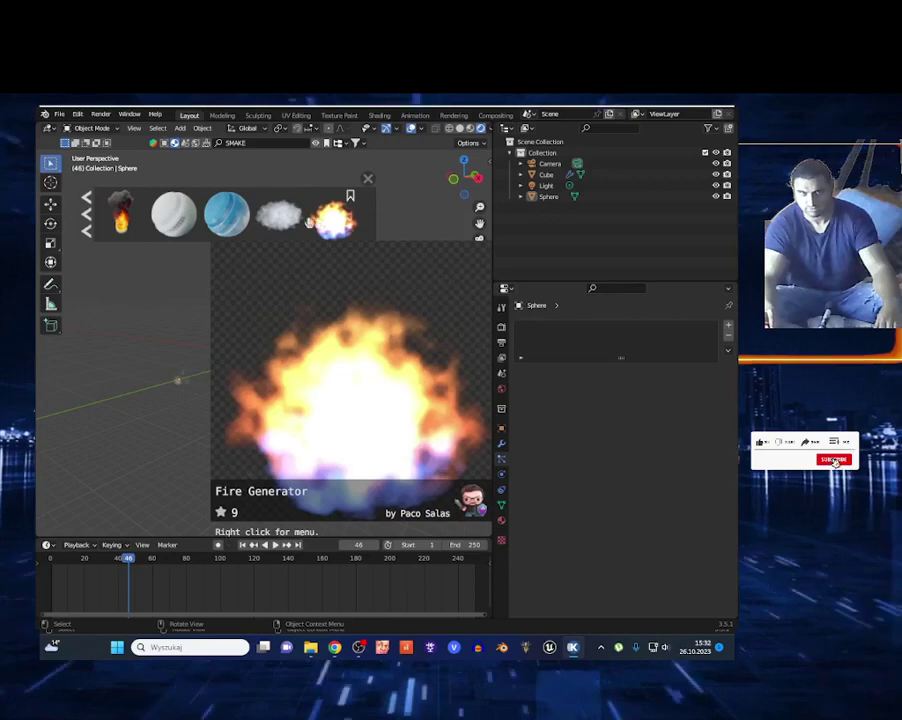
{"action": "left_click_drag", "start_coordinate": [278, 214], "coordinate": [317, 355]}
{"action": "key", "text": "space"}
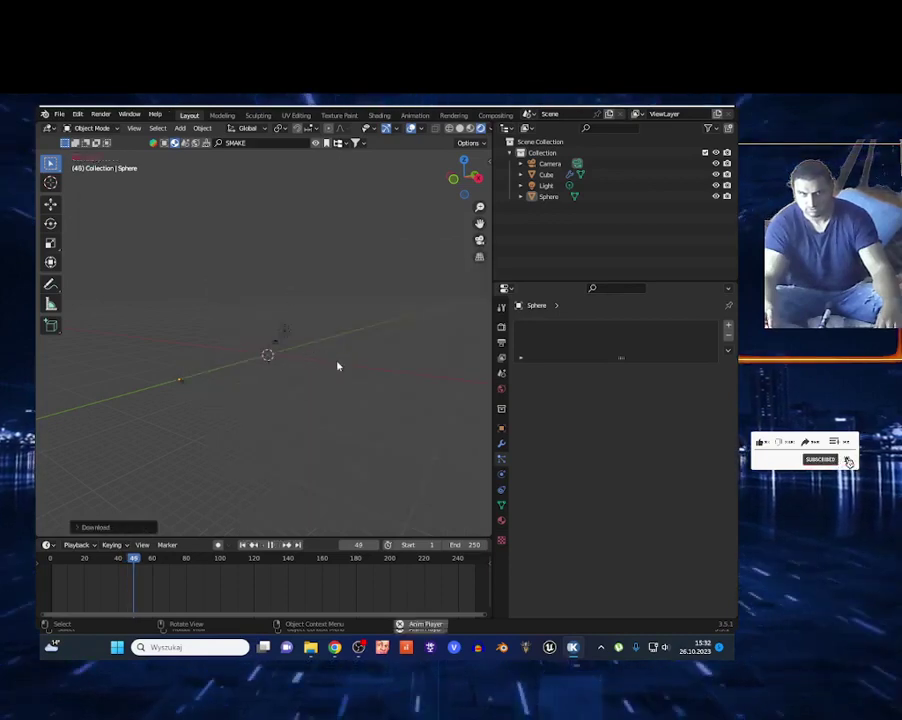
- Stop the playback and set the World background strength to 0
{"action": "left_click", "coordinate": [501, 388]}
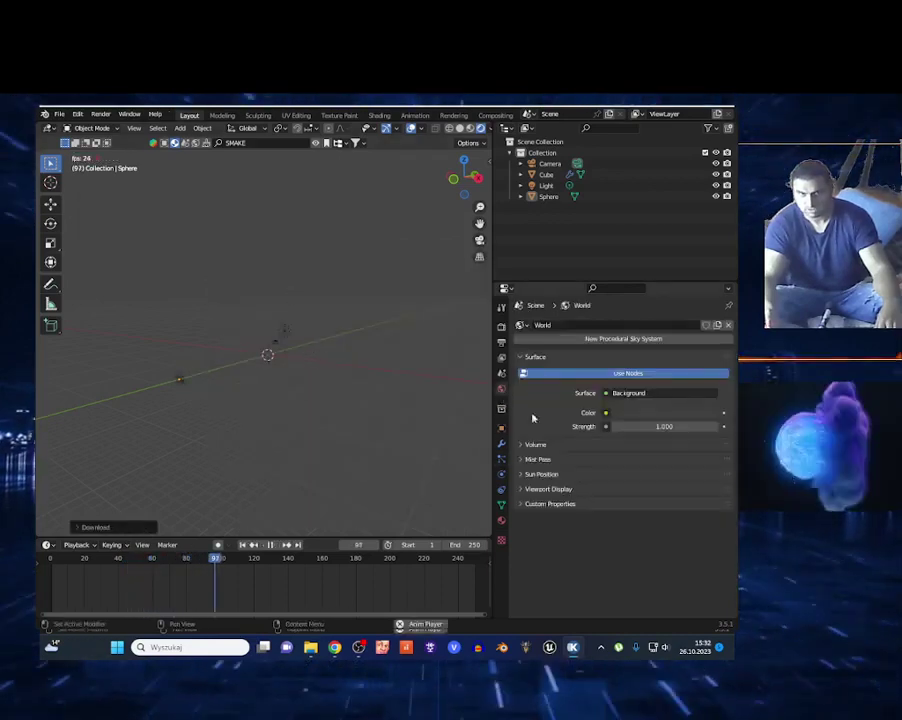
{"action": "key", "text": "space"}
{"action": "key", "text": "BackSpace"}
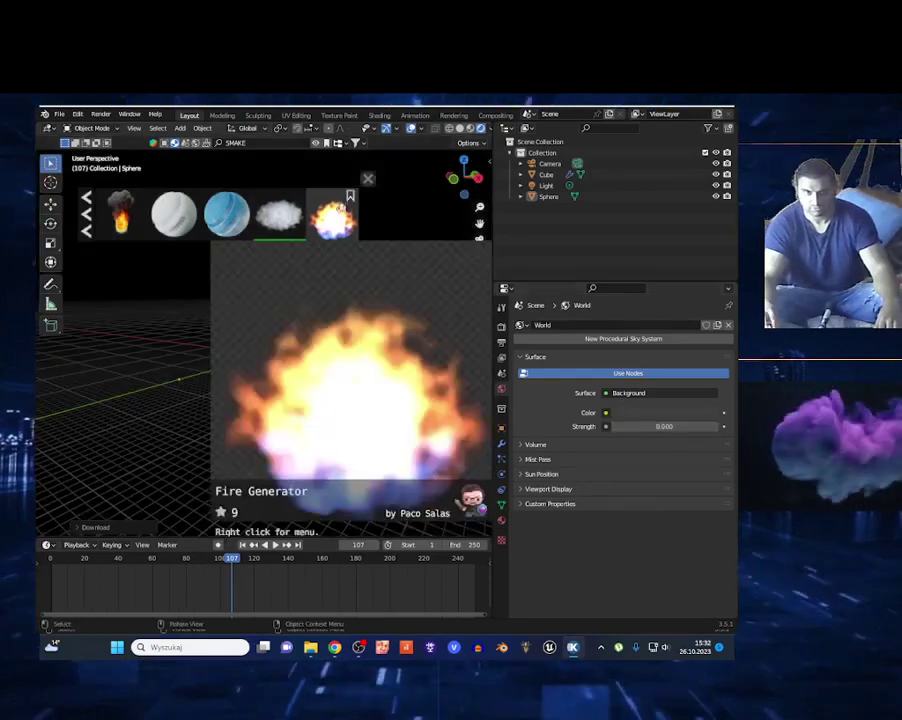
- Apply the Fire Generator material to the Sphere and play the animation against the dark background
{"action": "left_click", "coordinate": [338, 210]}
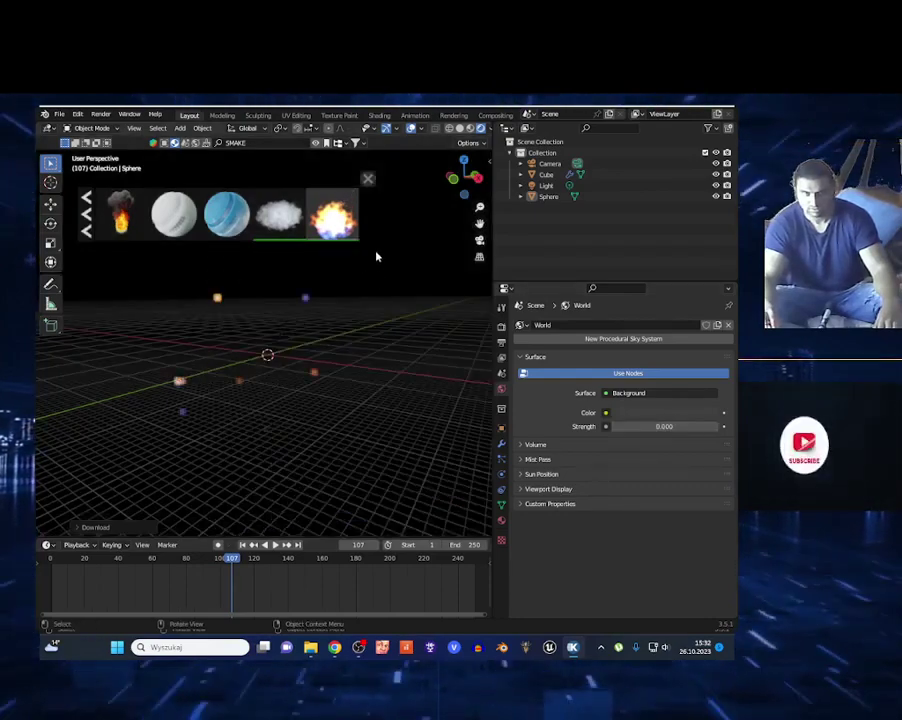
{"action": "key", "text": "space"}
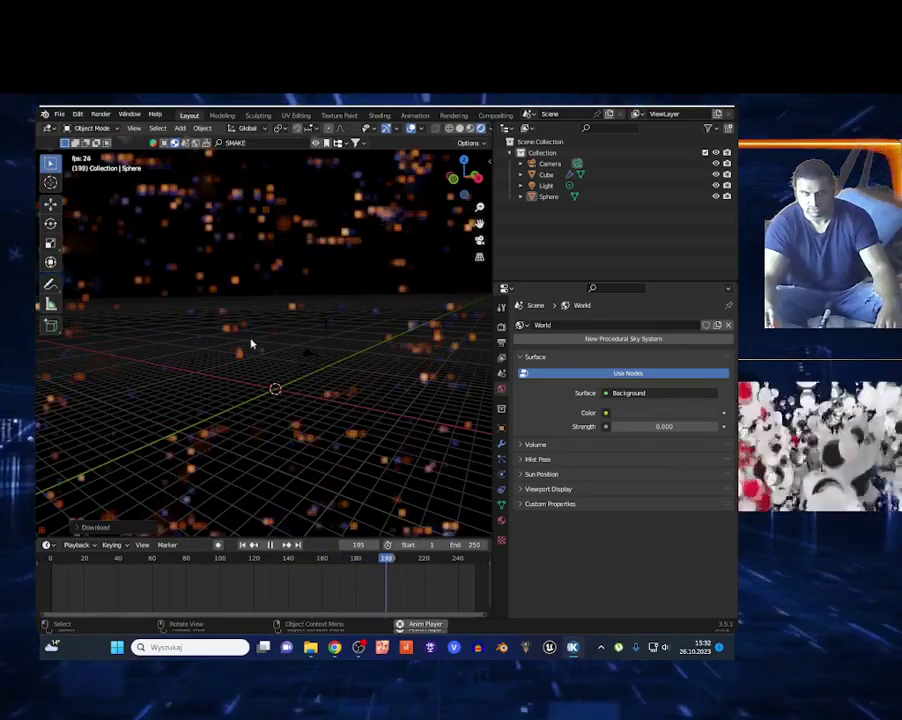
{"action": "scroll", "coordinate": [254, 350], "scroll_direction": "down", "scroll_amount": 4}
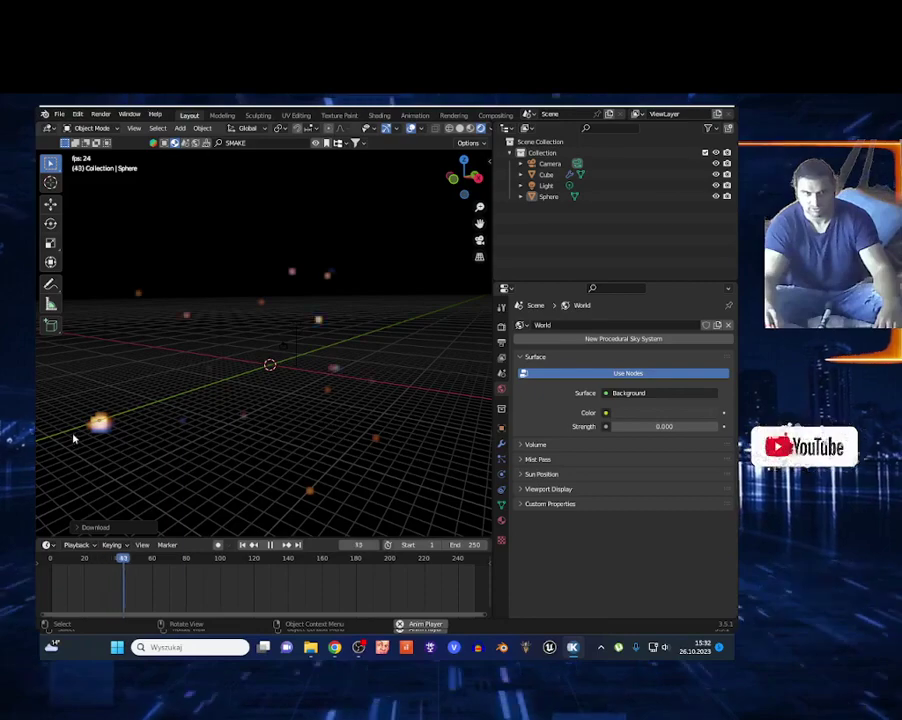
- Select the original Sphere, fly through the glowing particles to examine them during playback, and stop the animation
{"action": "left_click", "coordinate": [99, 423]}
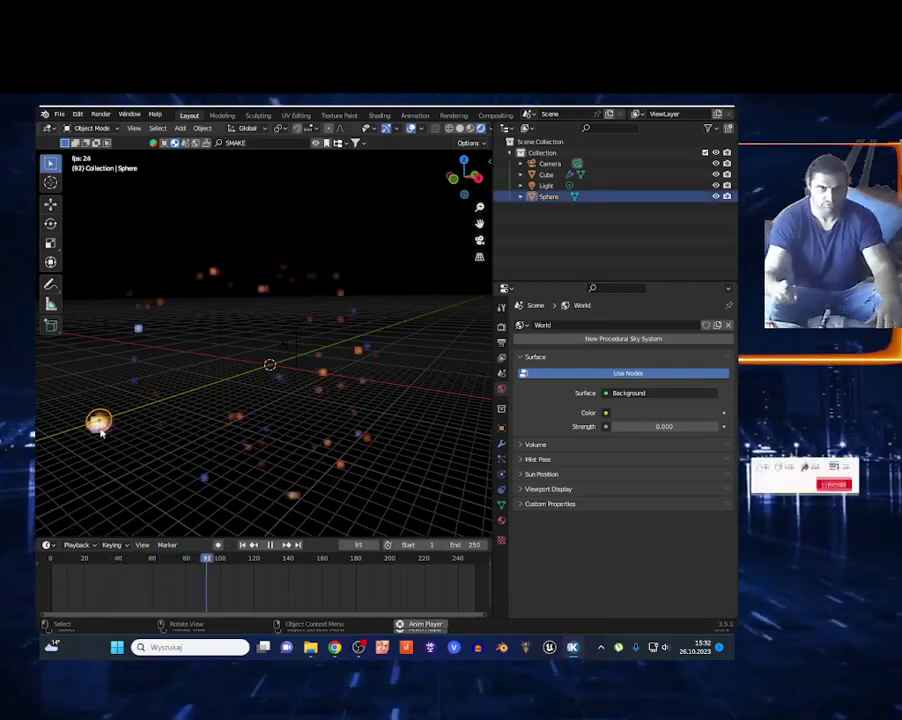
{"action": "key", "text": "shift+grave"}
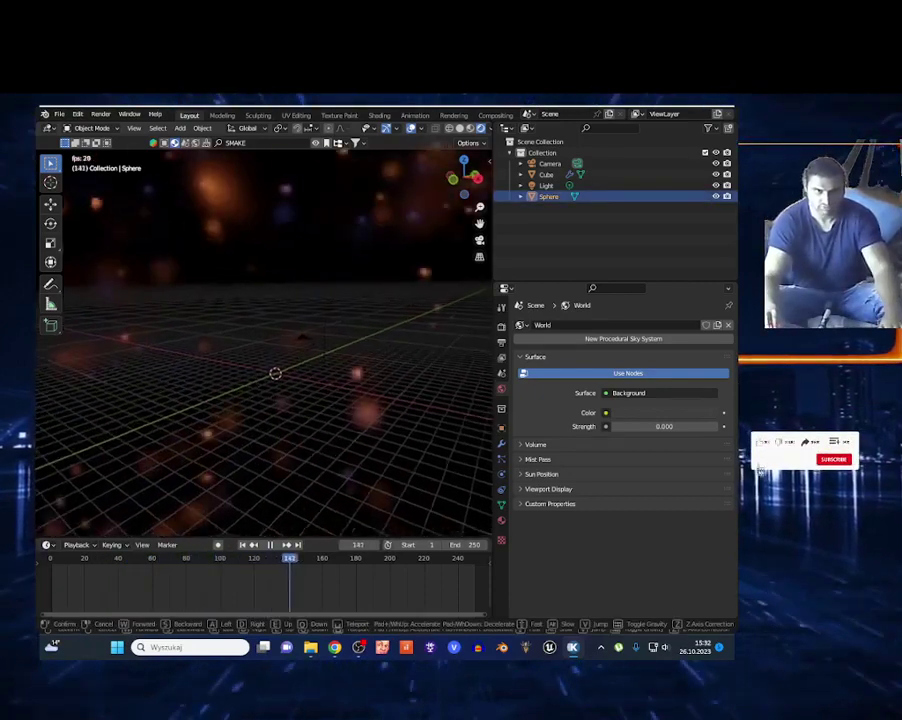
{"action": "key", "text": "d"}
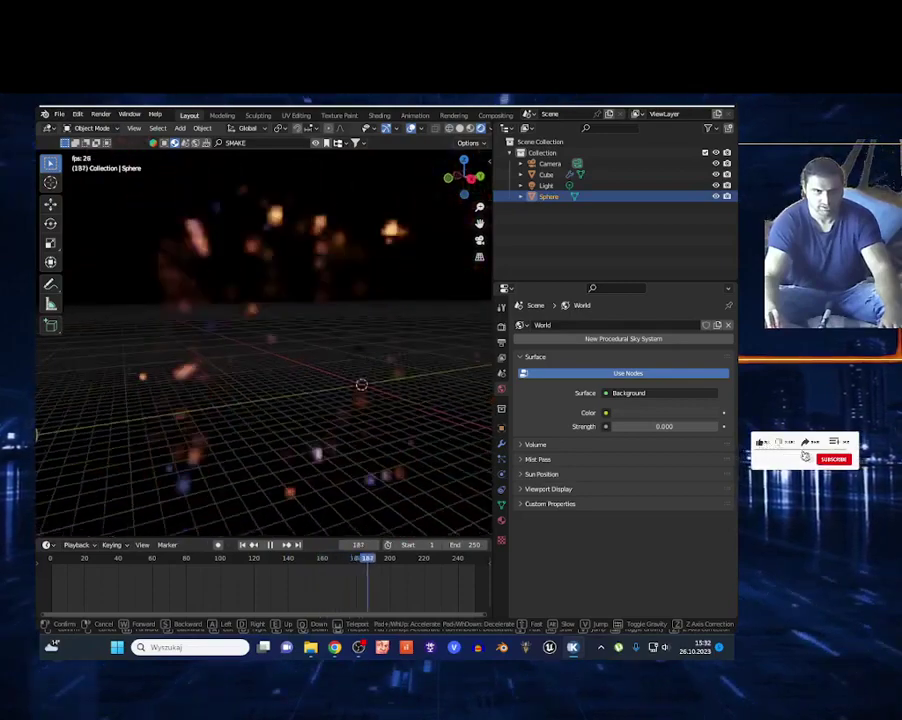
{"action": "left_click", "coordinate": [320, 328]}
{"action": "key", "text": "space"}
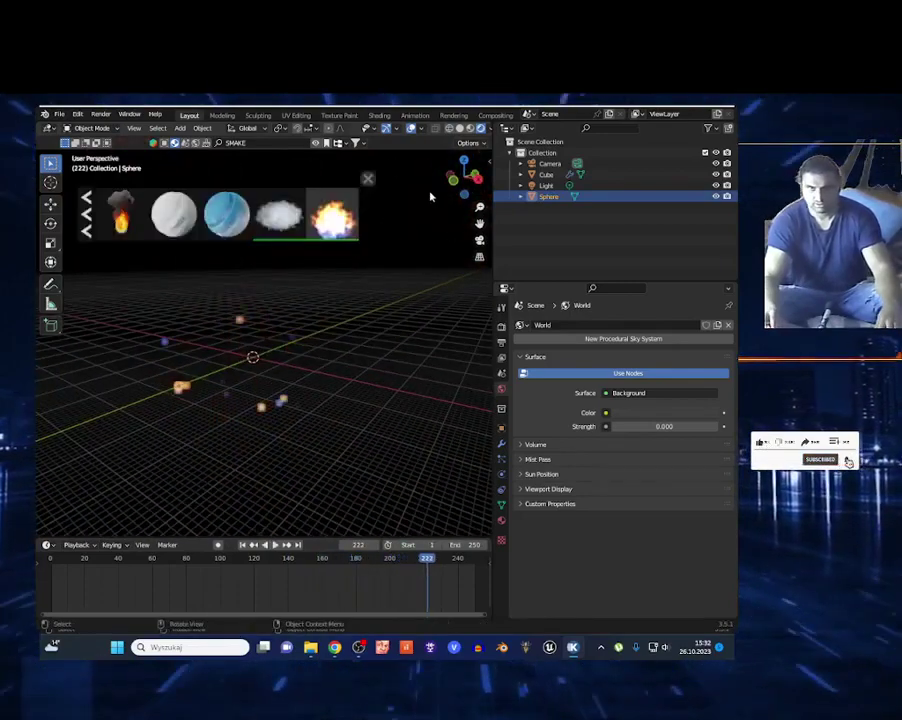
- Select the emitter Cube, show its particle settings, and scale the Cube up uniformly
{"action": "left_click", "coordinate": [295, 395]}
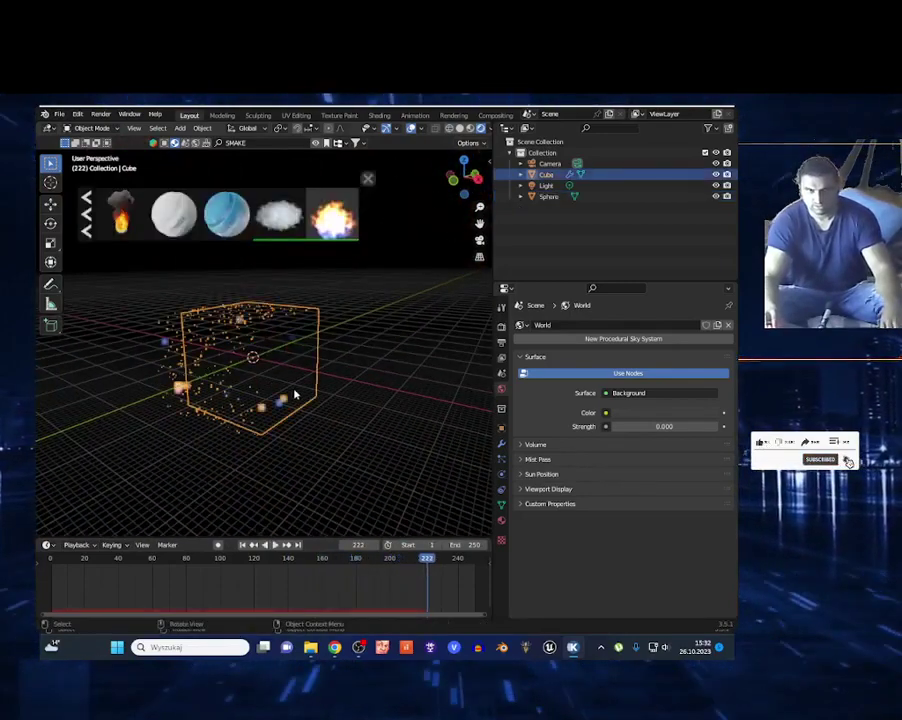
{"action": "left_click", "coordinate": [502, 473]}
{"action": "scroll", "coordinate": [609, 541], "scroll_direction": "down", "scroll_amount": 5}
{"action": "key", "text": "s"}
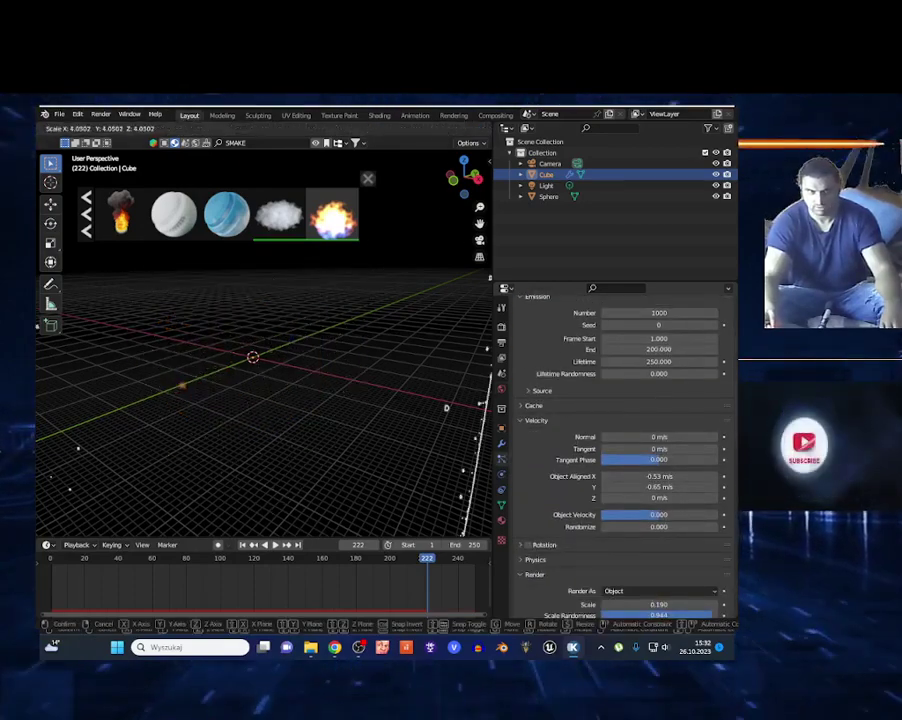
{"action": "left_click", "coordinate": [318, 317]}
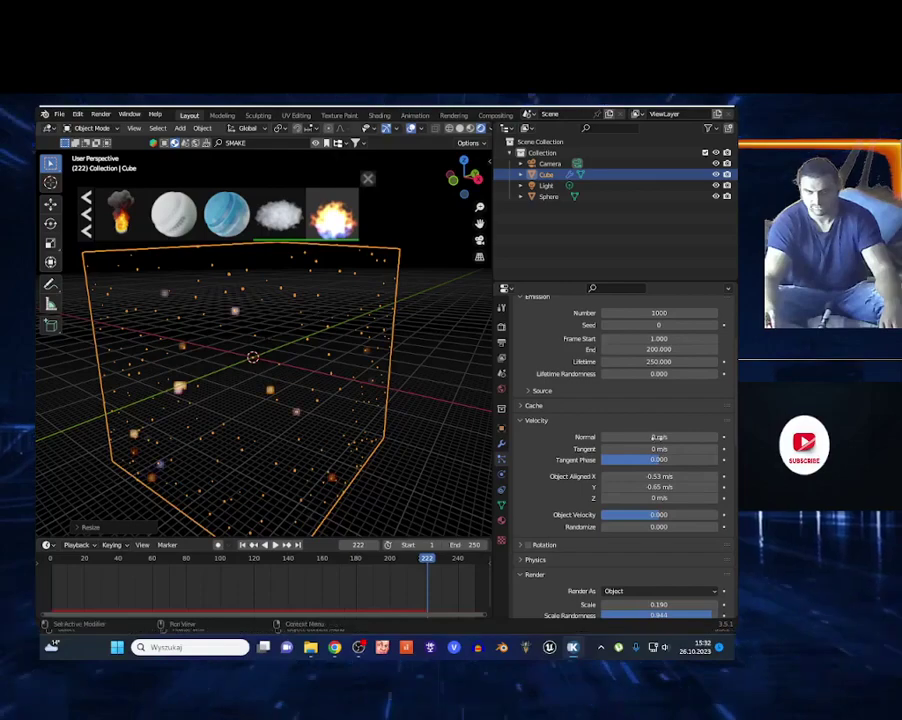
- Set the particle velocity Randomize to 1.280, then play the animation from the start and stop it
{"action": "scroll", "coordinate": [657, 551], "scroll_direction": "down", "scroll_amount": 3}
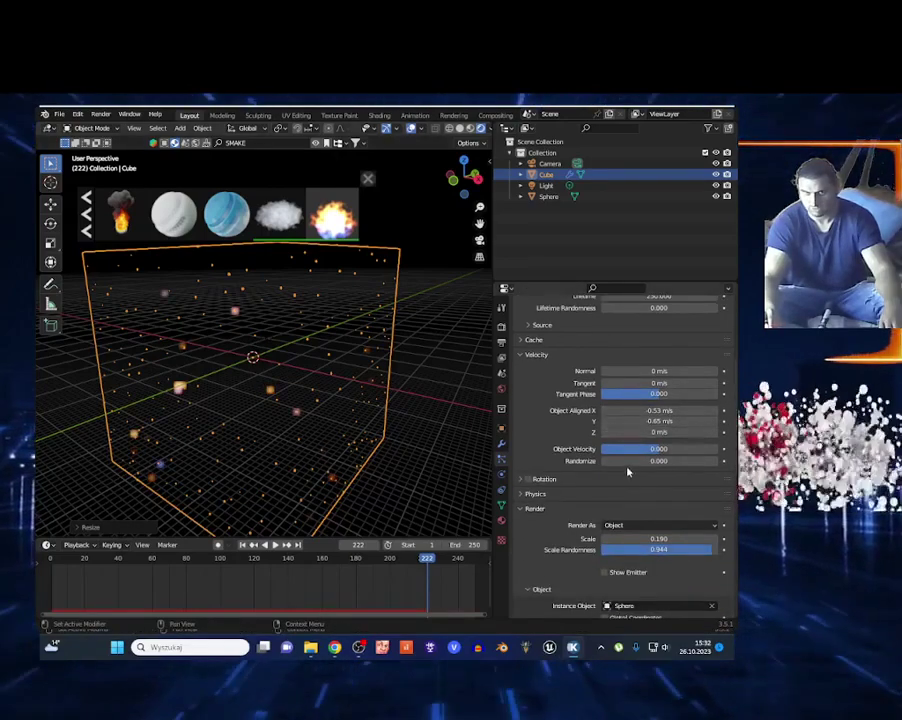
{"action": "left_click_drag", "start_coordinate": [630, 462], "coordinate": [648, 462]}
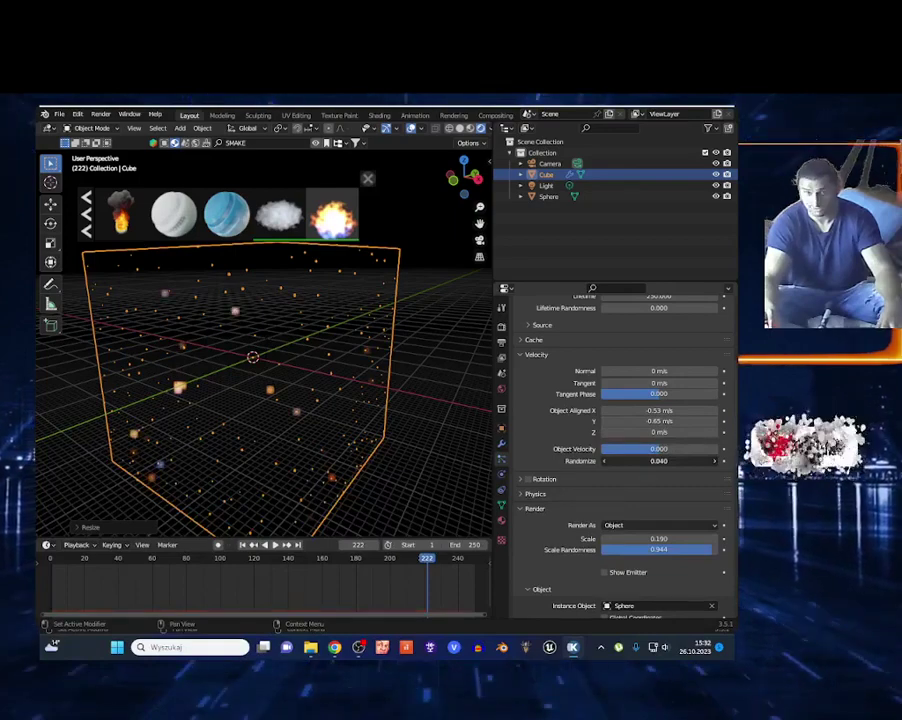
{"action": "scroll", "coordinate": [196, 428], "scroll_direction": "down", "scroll_amount": 5}
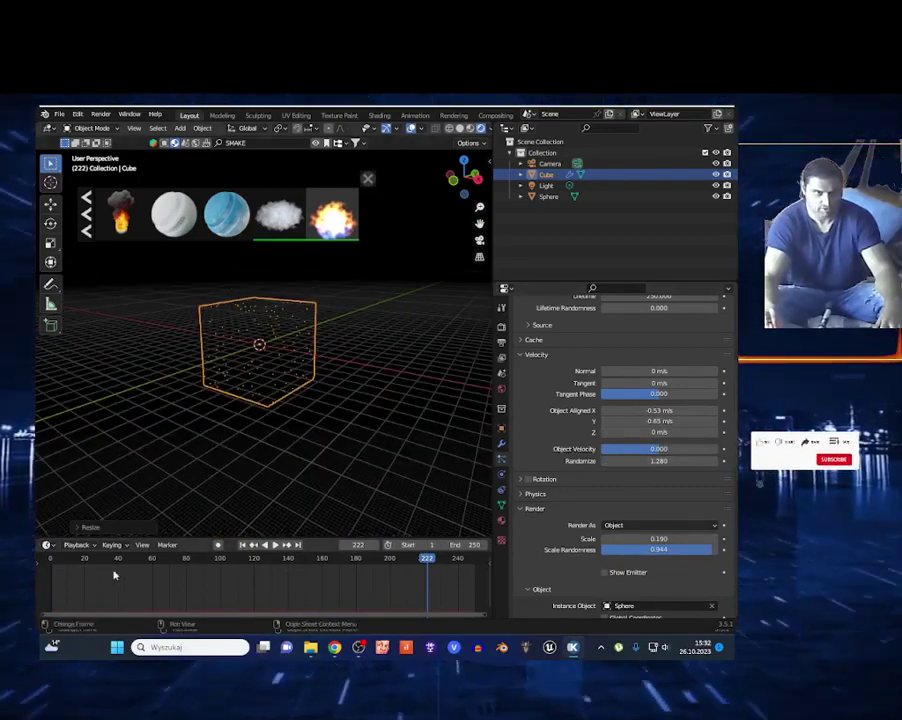
{"action": "left_click", "coordinate": [57, 567]}
{"action": "key", "text": "space"}
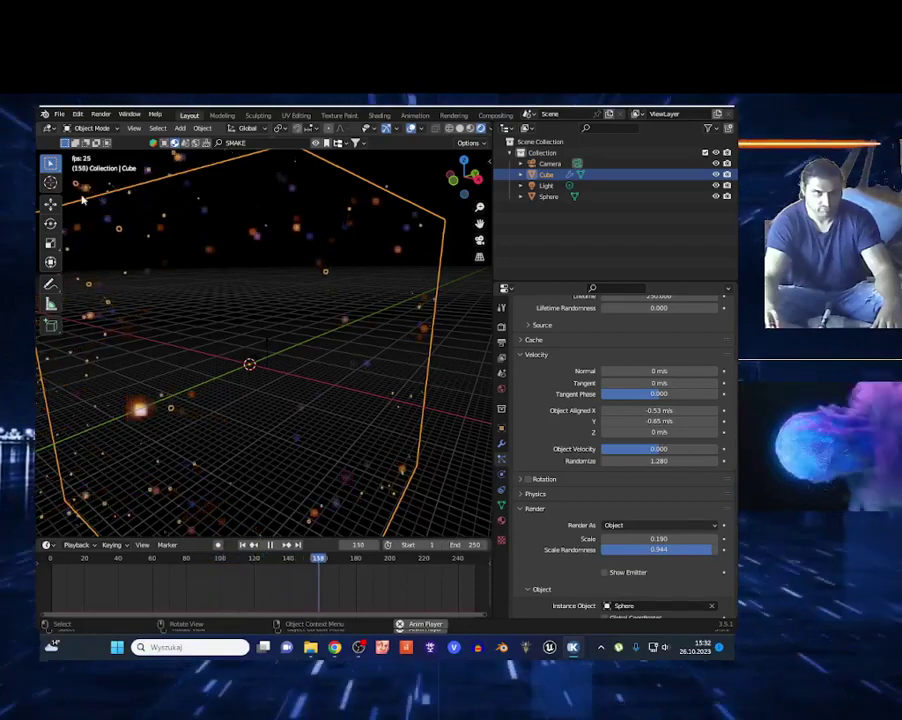
{"action": "key", "text": "space"}
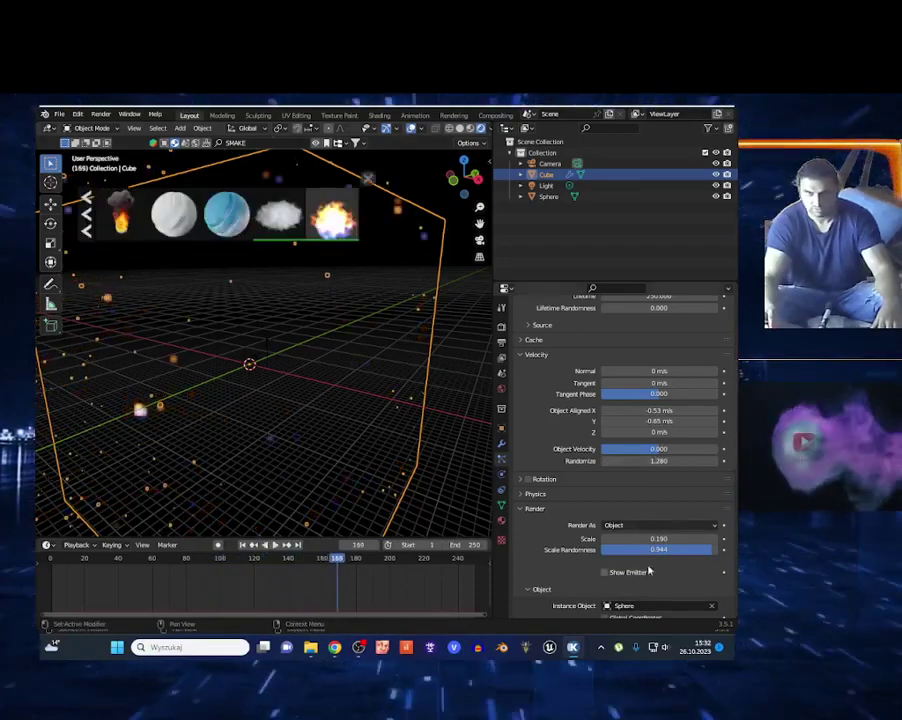
- Set the particle velocity Randomize to 0.010 and replay the animation from the first frame
{"action": "key", "text": "Right"}
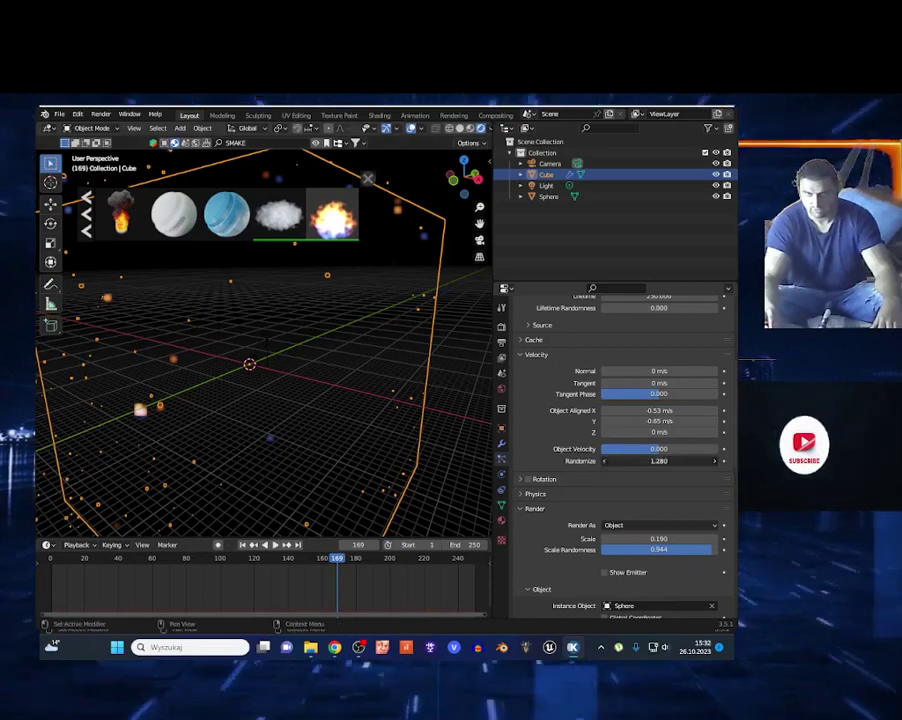
{"action": "left_click_drag", "start_coordinate": [659, 461], "coordinate": [650, 461]}
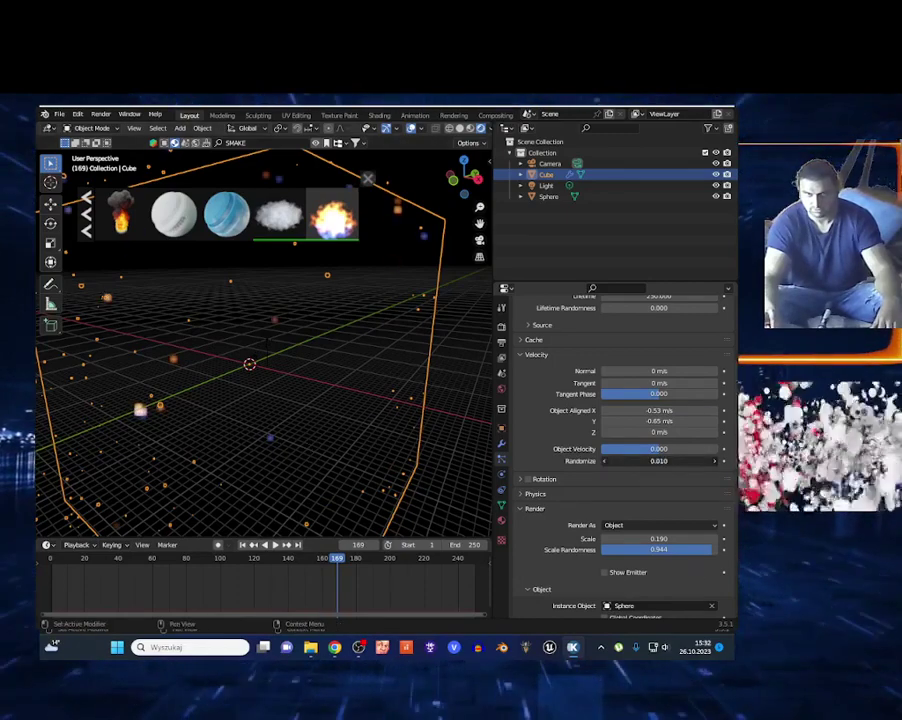
{"action": "key", "text": "shift+Left"}
{"action": "key", "text": "space"}
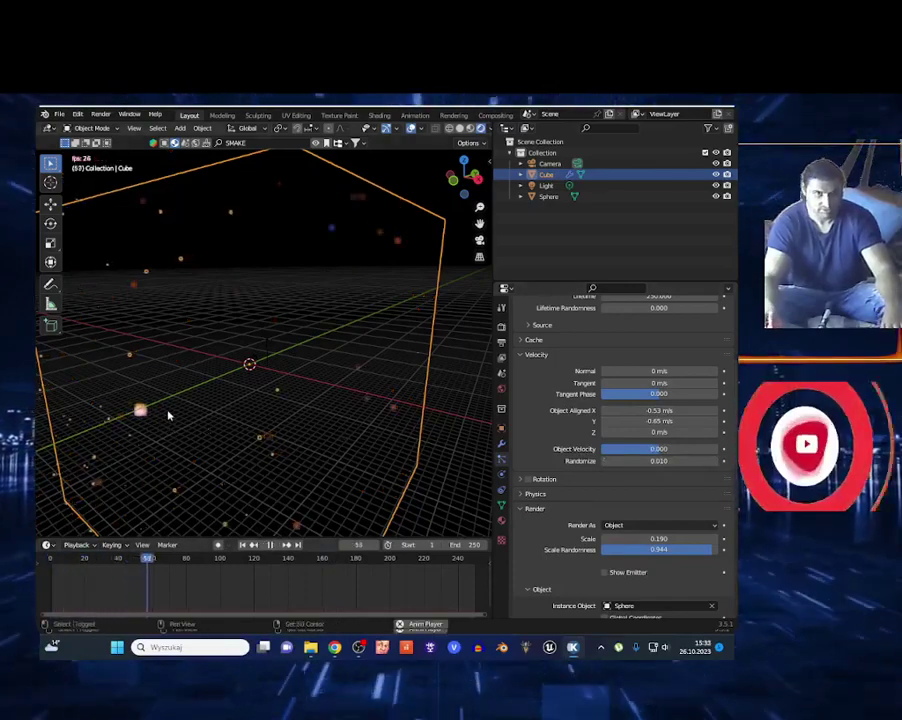
- Fly into and back out of the emitter Cube to examine the fire particles during playback, and stop the animation
{"action": "key", "text": "shift+grave"}
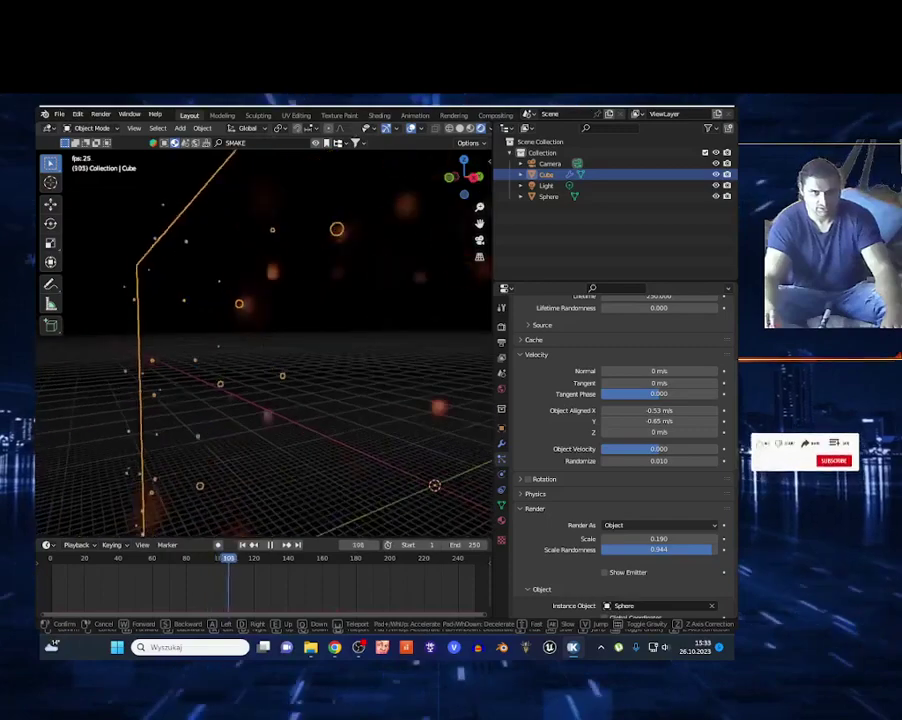
{"action": "key", "text": "w"}
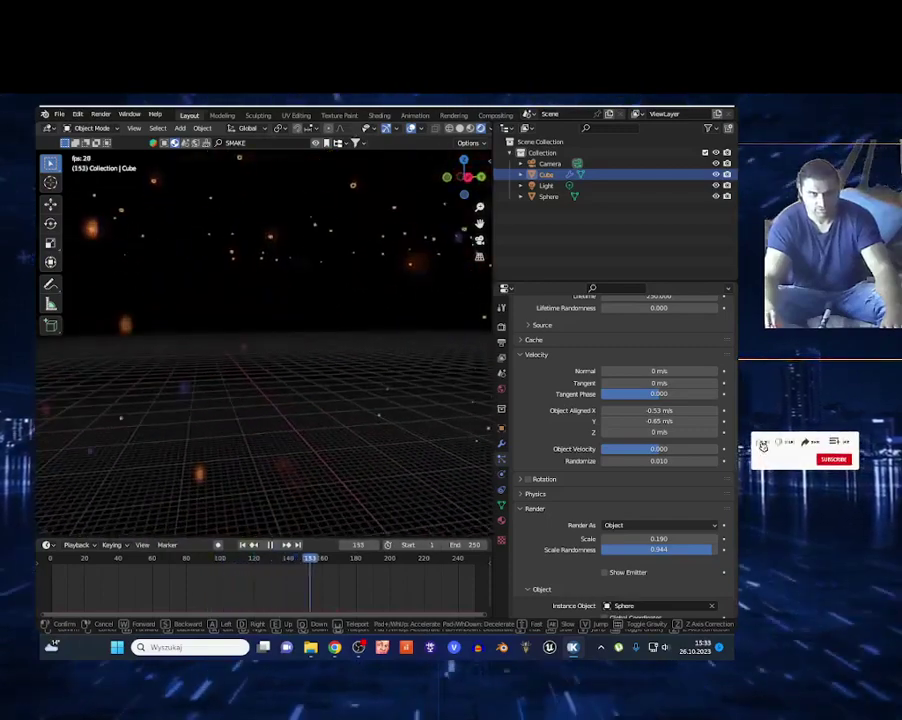
{"action": "key", "text": "w"}
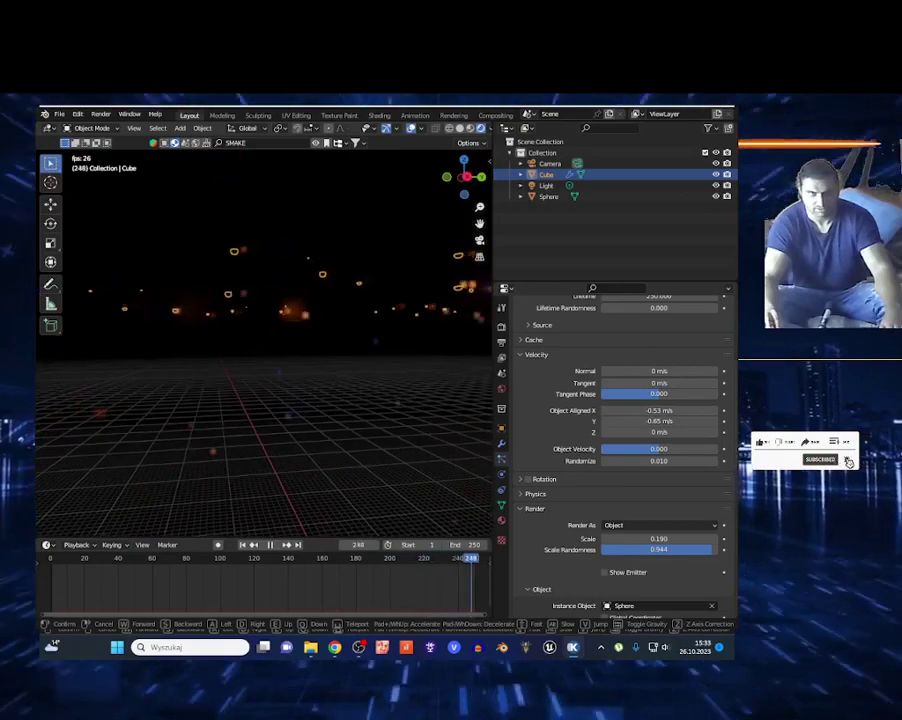
{"action": "key", "text": "s"}
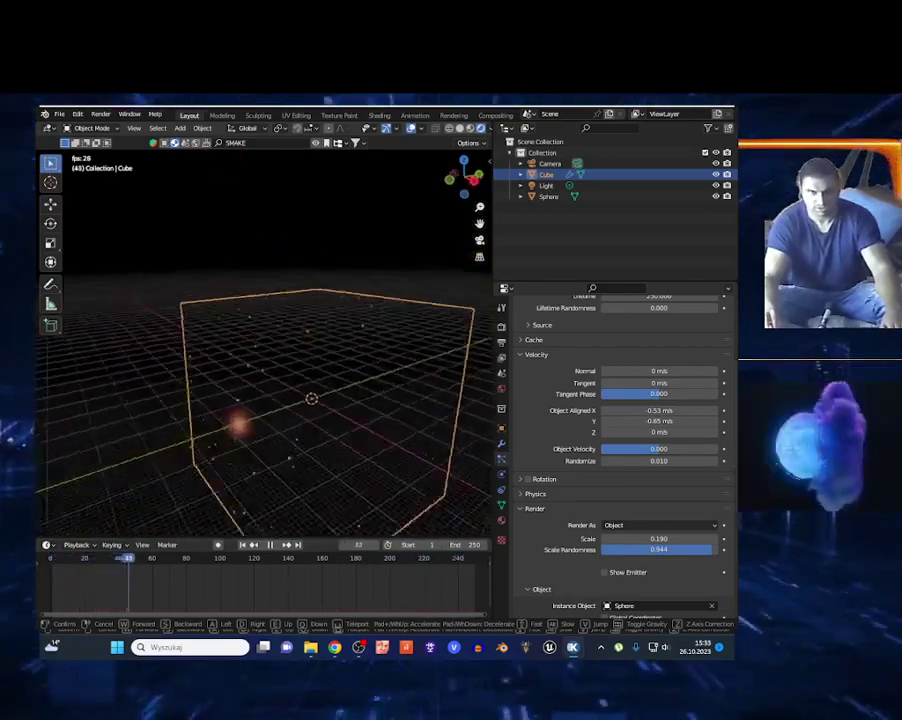
{"action": "key", "text": "s"}
{"action": "left_click", "coordinate": [169, 417]}
{"action": "key", "text": "space"}
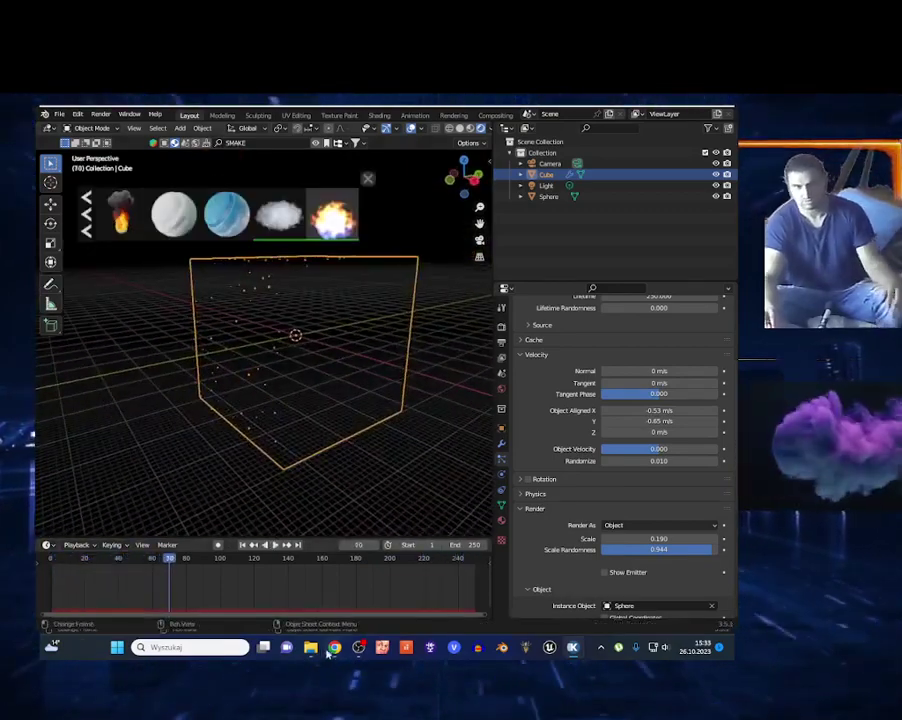